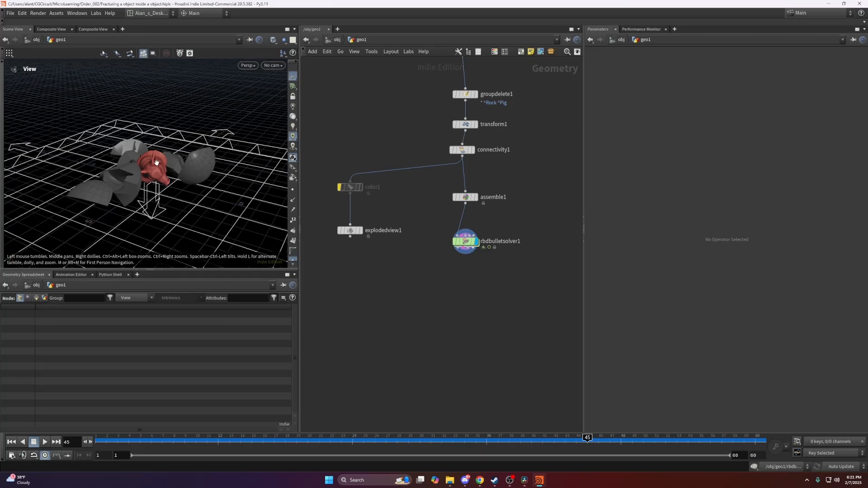
Add a new Sphere node in an empty area of the network and display it
{"action": "scroll", "coordinate": [393, 169], "scroll_direction": "down", "scroll_amount": 8}
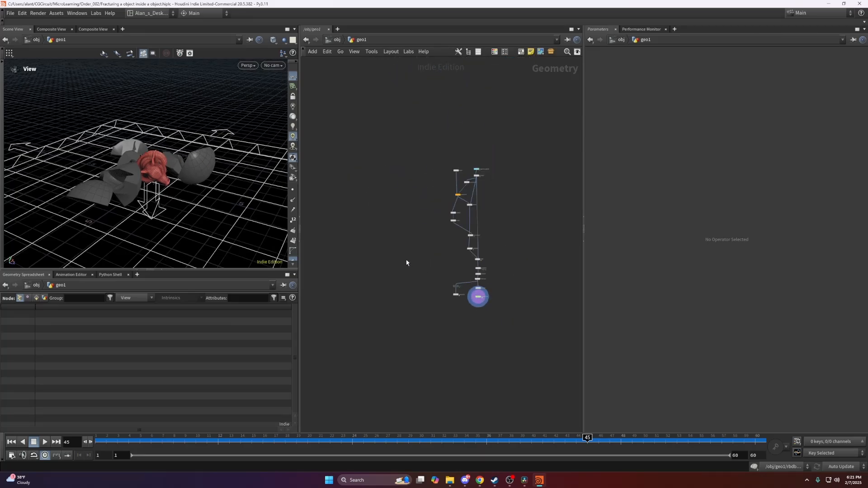
{"action": "left_click_drag", "start_coordinate": [151, 167], "coordinate": [156, 167]}
{"action": "scroll", "coordinate": [468, 174], "scroll_direction": "up", "scroll_amount": 8}
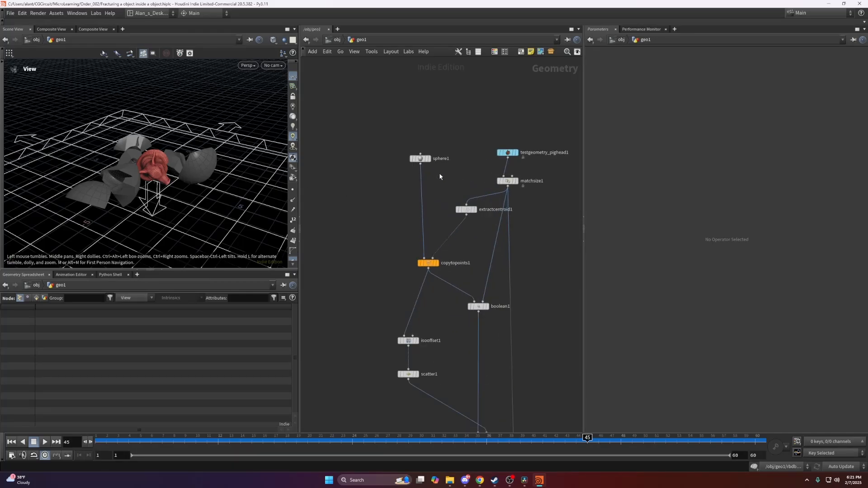
{"action": "scroll", "coordinate": [389, 171], "scroll_direction": "down", "scroll_amount": 5}
{"action": "middle_click_drag", "start_coordinate": [326, 163], "coordinate": [505, 188]}
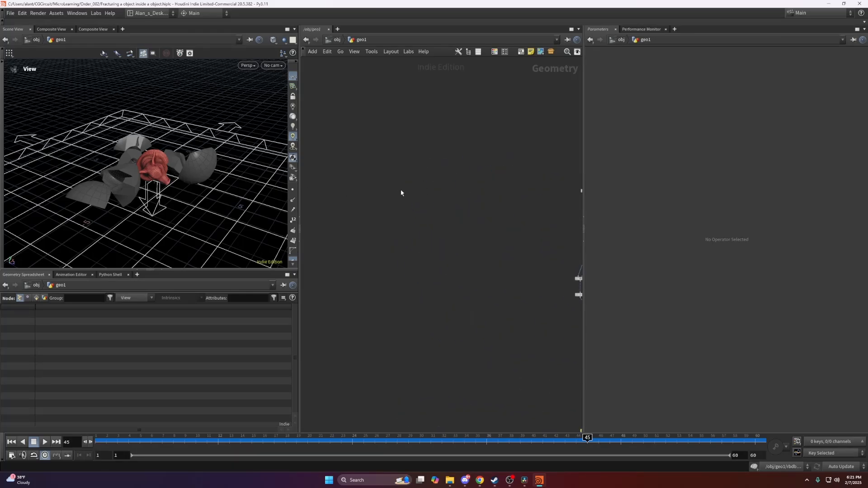
{"action": "key", "text": "Tab"}
{"action": "type", "text": "sph"}
{"action": "key", "text": "Return"}
{"action": "left_click", "coordinate": [402, 191]}
{"action": "scroll", "coordinate": [404, 193], "scroll_direction": "up", "scroll_amount": 6}
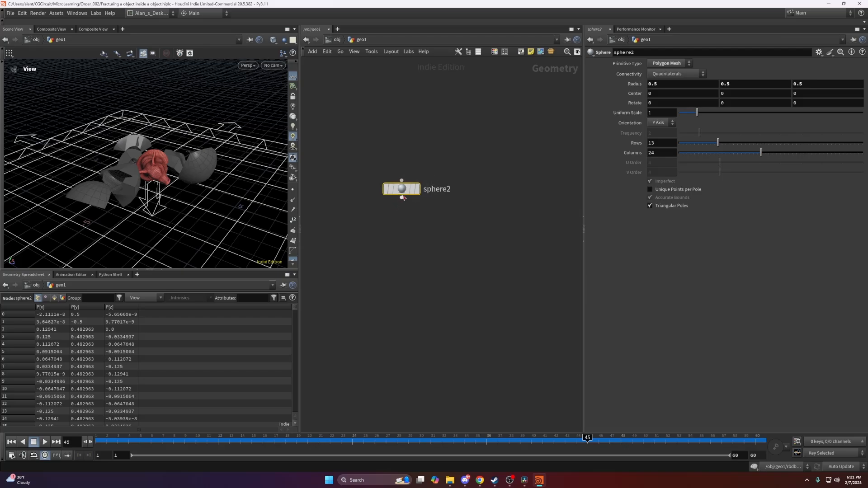
{"action": "left_click", "coordinate": [417, 189]}
Replace the new sphere with a pasted copy of the original sphere1 node, deleting sphere2
{"action": "scroll", "coordinate": [505, 205], "scroll_direction": "down", "scroll_amount": 2}
{"action": "middle_click_drag", "start_coordinate": [521, 208], "coordinate": [602, 223]}
{"action": "left_click", "coordinate": [527, 193]}
{"action": "key", "text": "ctrl+c"}
{"action": "middle_click_drag", "start_coordinate": [373, 226], "coordinate": [432, 230]}
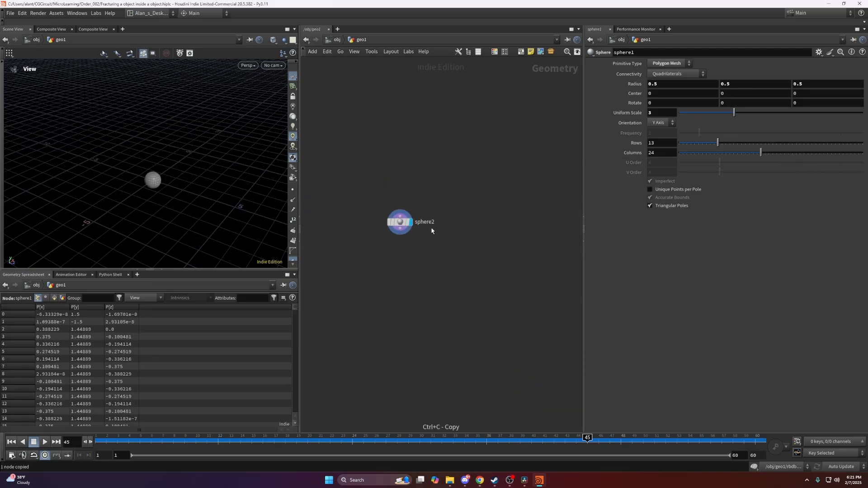
{"action": "key", "text": "ctrl+v"}
{"action": "left_click_drag", "start_coordinate": [419, 207], "coordinate": [374, 235]}
{"action": "key", "text": "Delete"}
Display the copied sphere, change its primitive type to Polygon and set its frequency to 10
{"action": "left_click", "coordinate": [452, 227]}
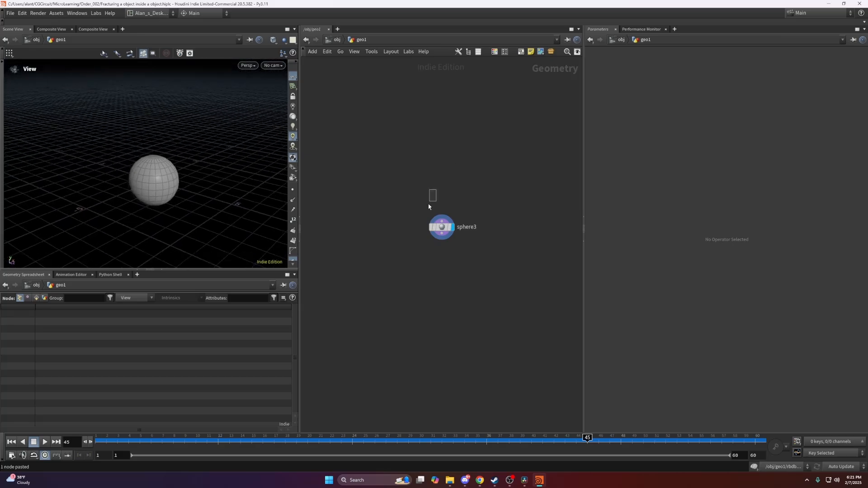
{"action": "left_click", "coordinate": [441, 227]}
{"action": "left_click_drag", "start_coordinate": [699, 133], "coordinate": [863, 133]}
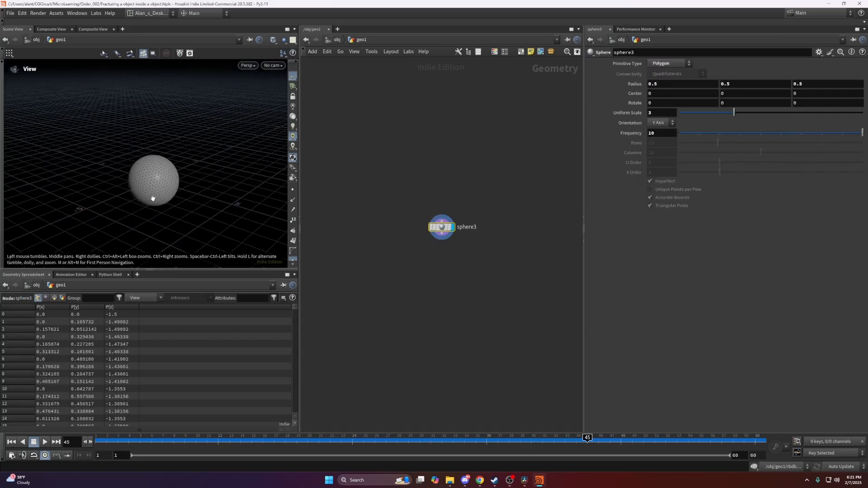
Copy the original pig head test geometry and its Match Size node and paste them beside the copied sphere
{"action": "middle_click_drag", "start_coordinate": [474, 217], "coordinate": [348, 184]}
{"action": "middle_click_drag", "start_coordinate": [572, 192], "coordinate": [453, 188]}
{"action": "scroll", "coordinate": [490, 186], "scroll_direction": "up", "scroll_amount": 3}
{"action": "left_click_drag", "start_coordinate": [473, 171], "coordinate": [520, 218]}
{"action": "key", "text": "ctrl+c"}
{"action": "middle_click_drag", "start_coordinate": [323, 219], "coordinate": [461, 218]}
{"action": "scroll", "coordinate": [461, 218], "scroll_direction": "up", "scroll_amount": 4}
{"action": "key", "text": "ctrl+v"}
{"action": "left_click", "coordinate": [430, 199]}
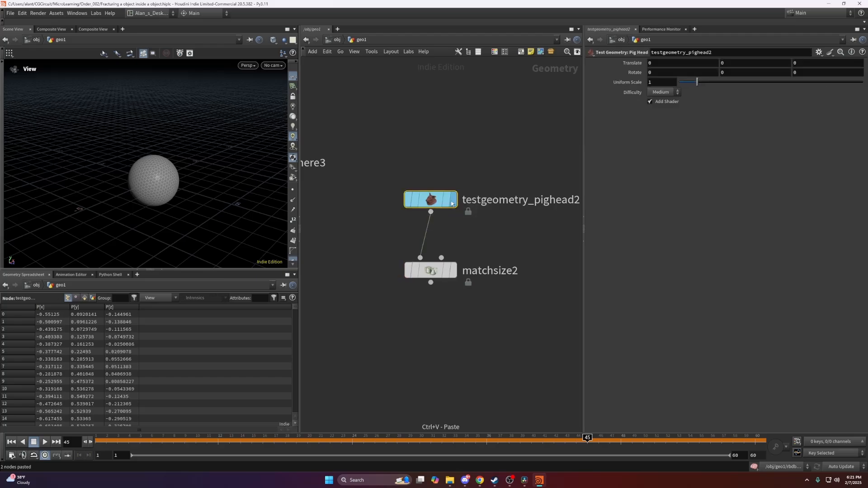
Display the pasted Match Size node and frame the pig head in the viewport
{"action": "left_click_drag", "start_coordinate": [263, 190], "coordinate": [152, 181]}
{"action": "left_click", "coordinate": [453, 271]}
{"action": "scroll", "coordinate": [151, 181], "scroll_direction": "up", "scroll_amount": 5}
{"action": "scroll", "coordinate": [141, 183], "scroll_direction": "down", "scroll_amount": 2}
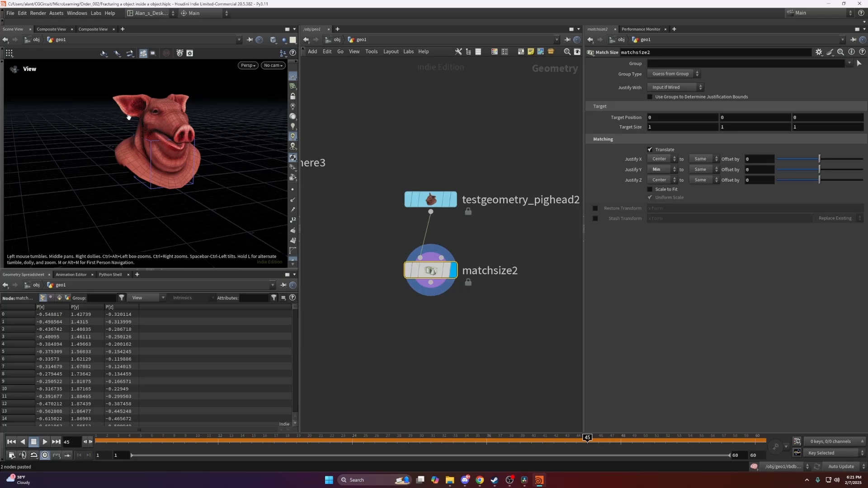
Paste a copy of the Extract Centroid node, feed it from matchsize2, and display its result to inspect the centroid point
{"action": "scroll", "coordinate": [533, 262], "scroll_direction": "down", "scroll_amount": 4}
{"action": "middle_click_drag", "start_coordinate": [571, 255], "coordinate": [421, 240]}
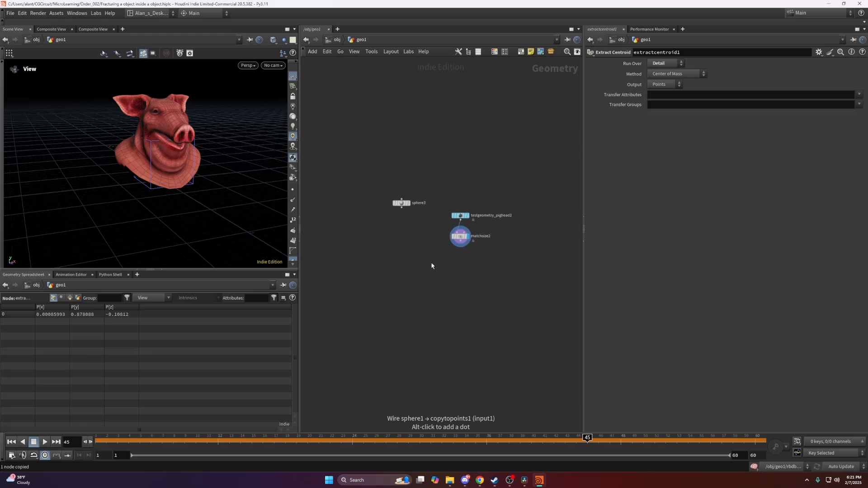
{"action": "scroll", "coordinate": [431, 261], "scroll_direction": "up", "scroll_amount": 5}
{"action": "left_click_drag", "start_coordinate": [428, 252], "coordinate": [541, 185]}
{"action": "left_click", "coordinate": [461, 264]}
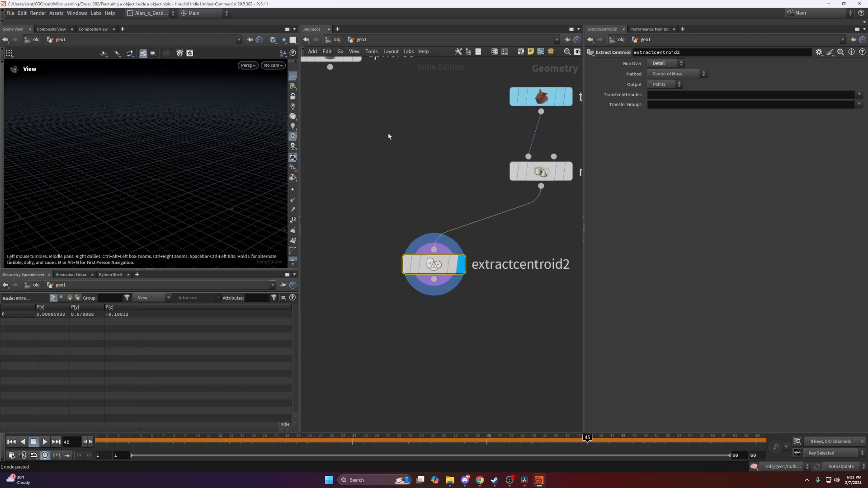
{"action": "left_click", "coordinate": [658, 67]}
{"action": "middle_click", "coordinate": [443, 264]}
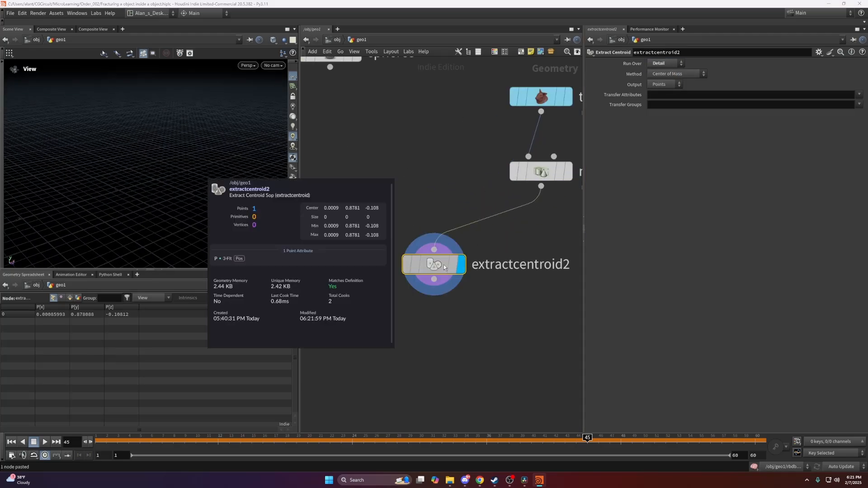
{"action": "right_click_drag", "start_coordinate": [75, 167], "coordinate": [154, 148]}
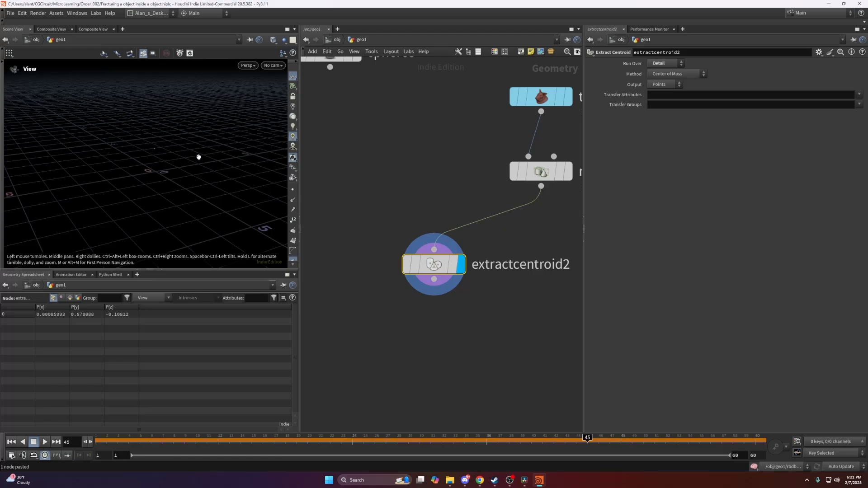
Add a Copy to Points node with sphere3 as geometry and extractcentroid2 as target points, and display it
{"action": "scroll", "coordinate": [380, 127], "scroll_direction": "down", "scroll_amount": 5}
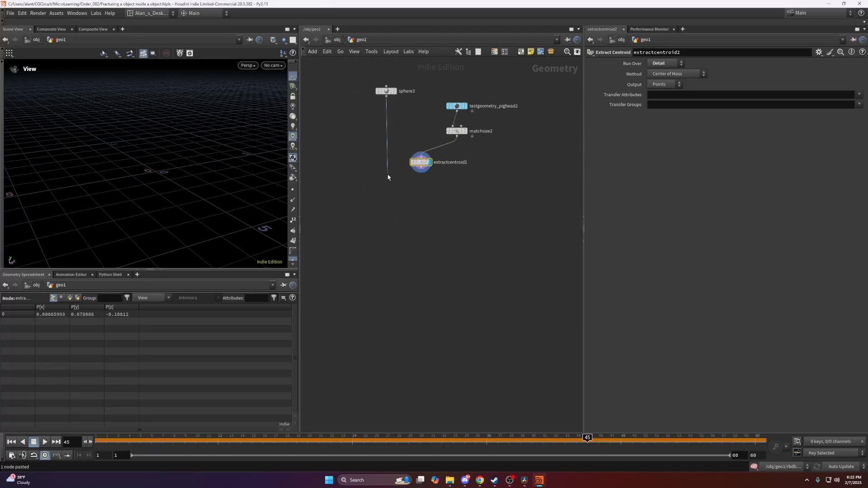
{"action": "left_click_drag", "start_coordinate": [387, 177], "coordinate": [392, 199]}
{"action": "type", "text": "copyt"}
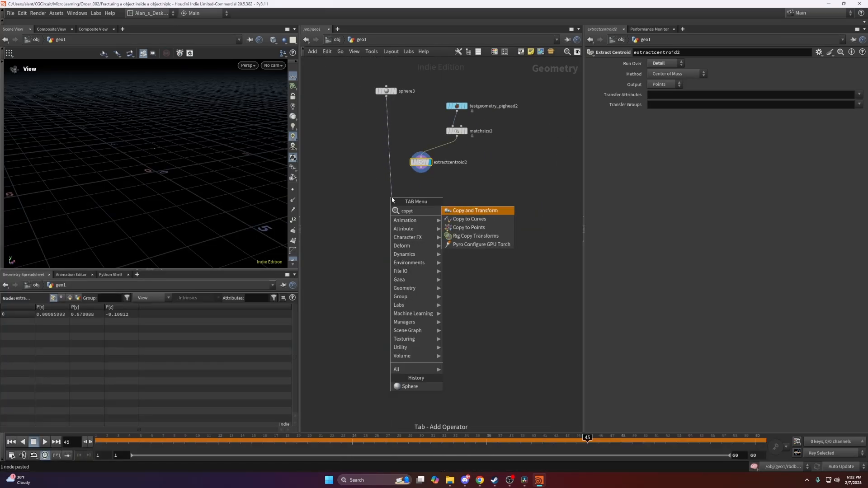
{"action": "key", "text": "Down"}
{"action": "key", "text": "Down"}
{"action": "key", "text": "Return"}
{"action": "scroll", "coordinate": [392, 197], "scroll_direction": "up", "scroll_amount": 5}
{"action": "left_click_drag", "start_coordinate": [402, 183], "coordinate": [479, 108]}
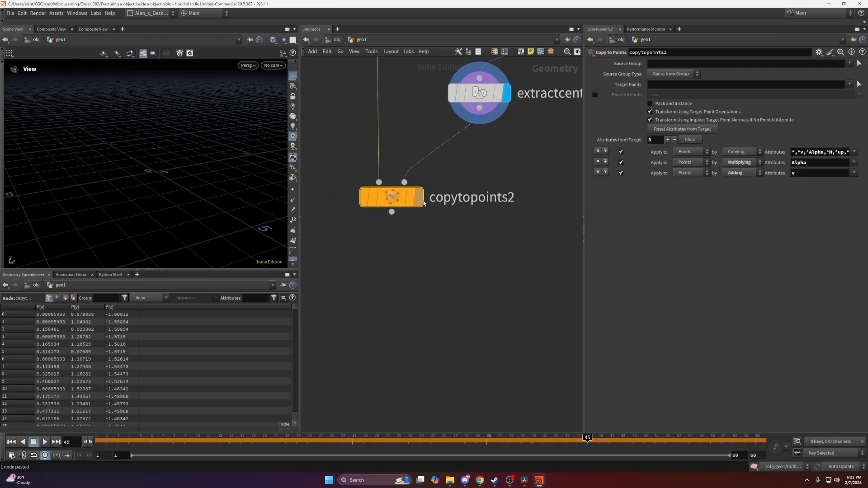
{"action": "left_click", "coordinate": [415, 197]}
{"action": "mouse_move", "coordinate": [193, 171]}
{"action": "right_mouse_down"}
{"action": "mouse_move", "coordinate": [181, 145]}
{"action": "mouse_move", "coordinate": [132, 175]}
{"action": "mouse_move", "coordinate": [137, 162]}
{"action": "right_mouse_up"}
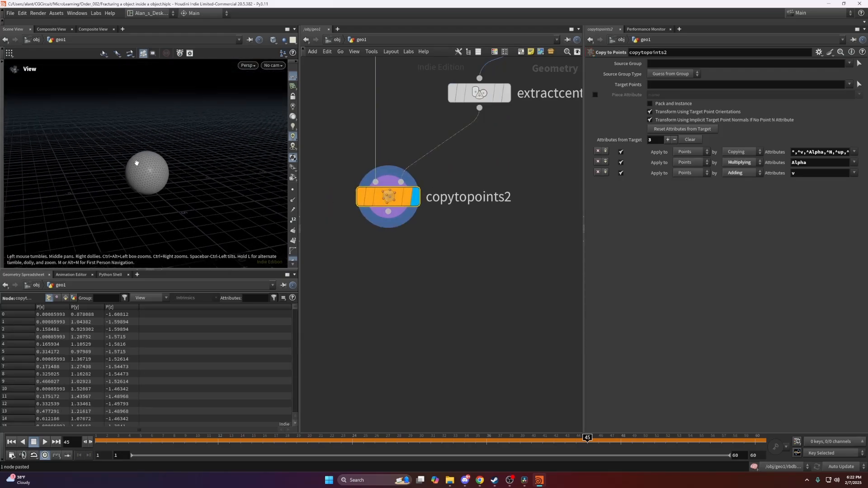
Compare the displayed pig head with template overlays of the original sphere and the sphere copied to the centroid
{"action": "scroll", "coordinate": [551, 166], "scroll_direction": "down", "scroll_amount": 3}
{"action": "left_click", "coordinate": [507, 126]}
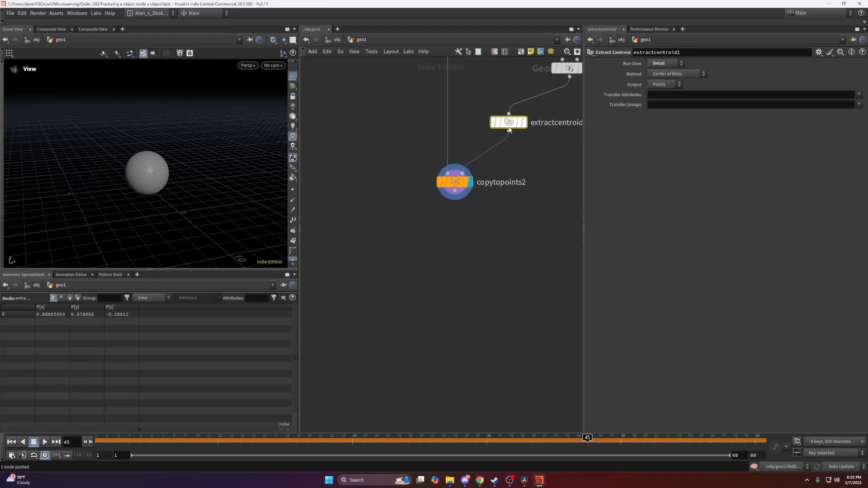
{"action": "middle_click_drag", "start_coordinate": [507, 127], "coordinate": [469, 193]}
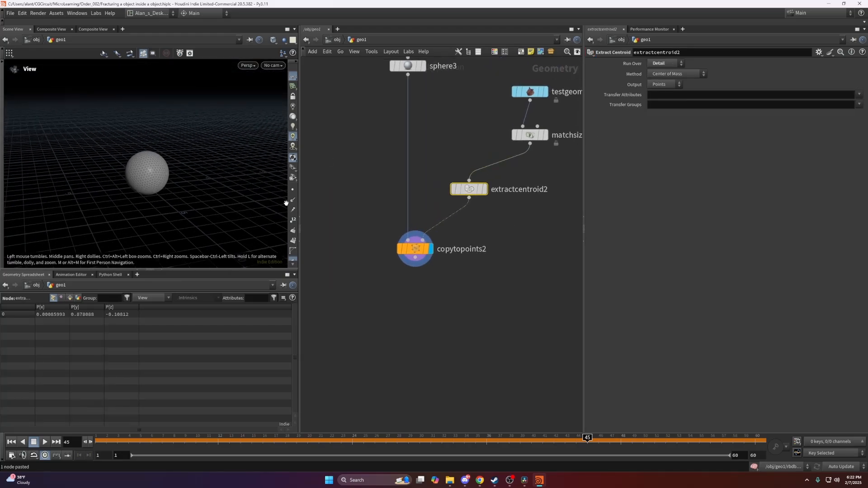
{"action": "left_click", "coordinate": [545, 137]}
{"action": "right_click_drag", "start_coordinate": [153, 174], "coordinate": [229, 162]}
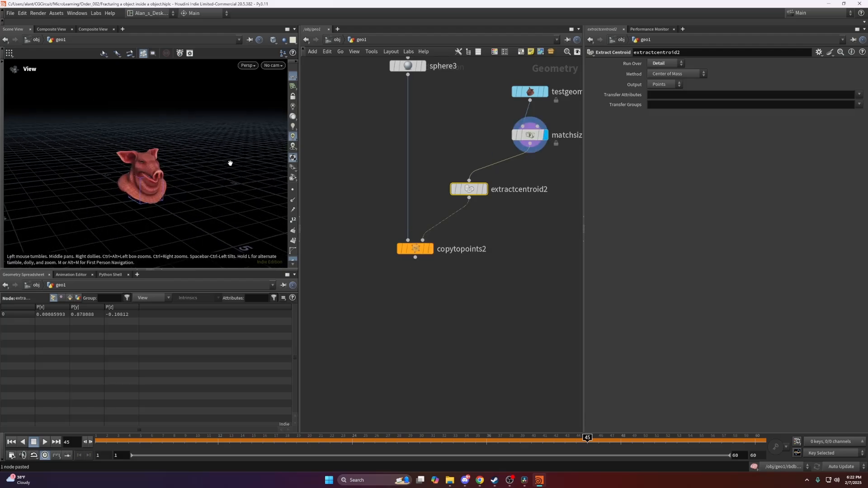
{"action": "middle_click_drag", "start_coordinate": [418, 75], "coordinate": [433, 94]}
{"action": "left_click", "coordinate": [433, 85]}
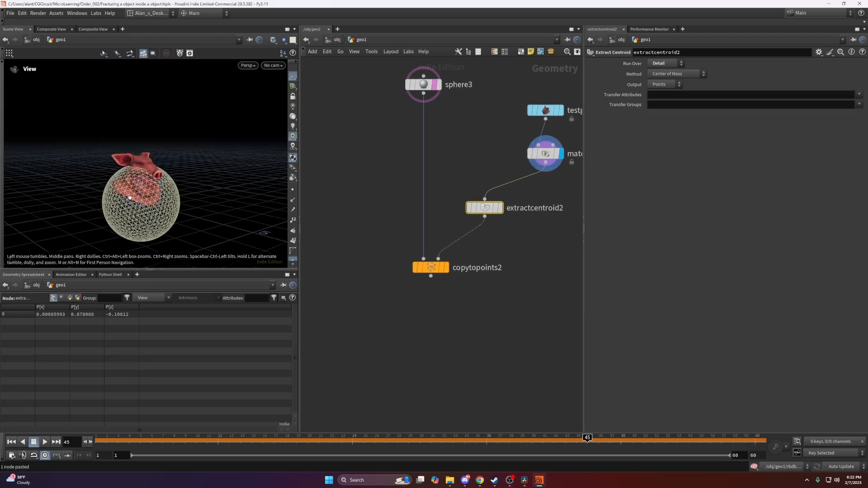
{"action": "left_click", "coordinate": [442, 267]}
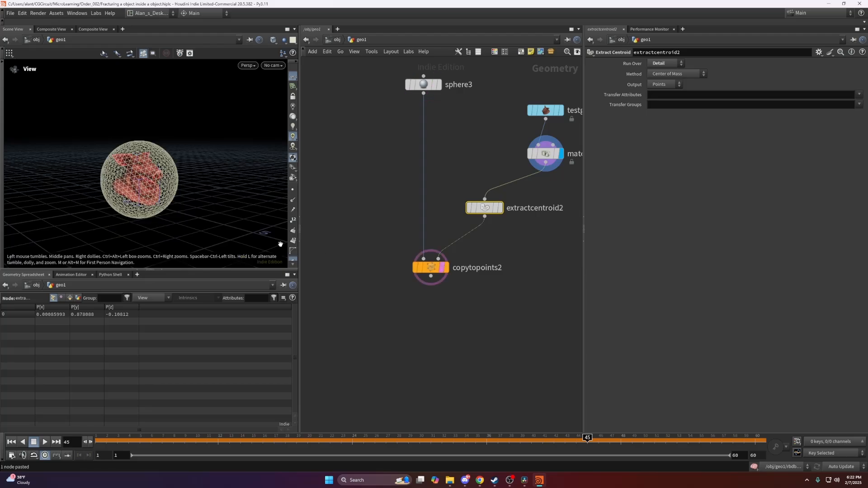
{"action": "left_click_drag", "start_coordinate": [146, 166], "coordinate": [157, 174]}
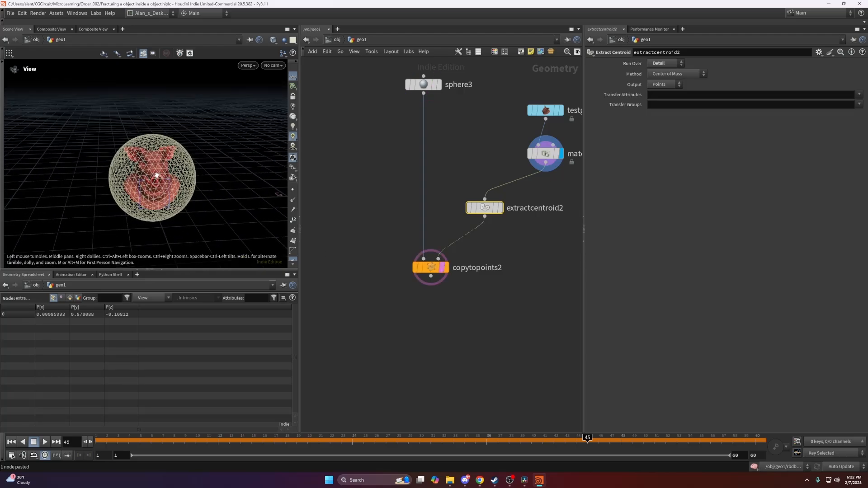
{"action": "key", "text": "Up"}
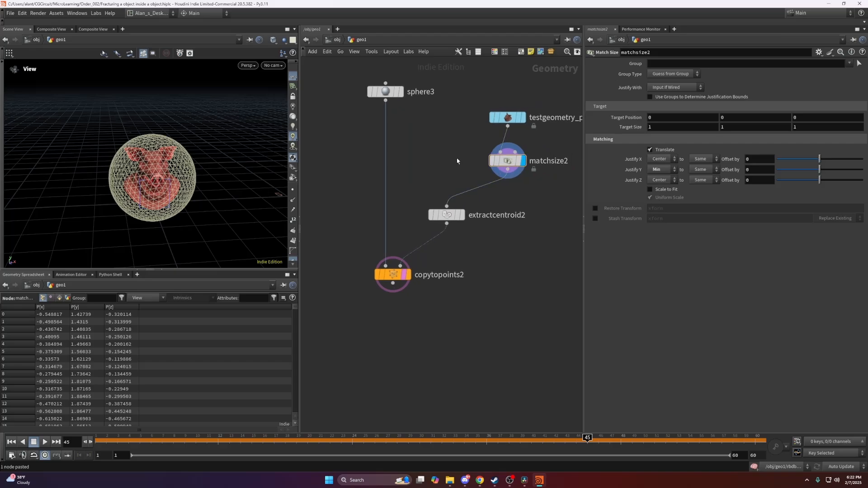
{"action": "left_click_drag", "start_coordinate": [145, 164], "coordinate": [150, 160]}
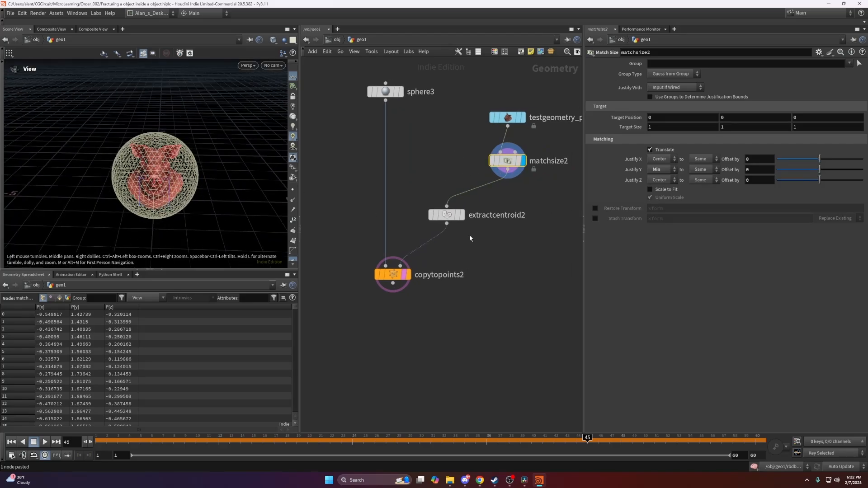
Display the Copy to Points result and add a Clip node after it to see inside the sphere
{"action": "scroll", "coordinate": [469, 238], "scroll_direction": "down", "scroll_amount": 2}
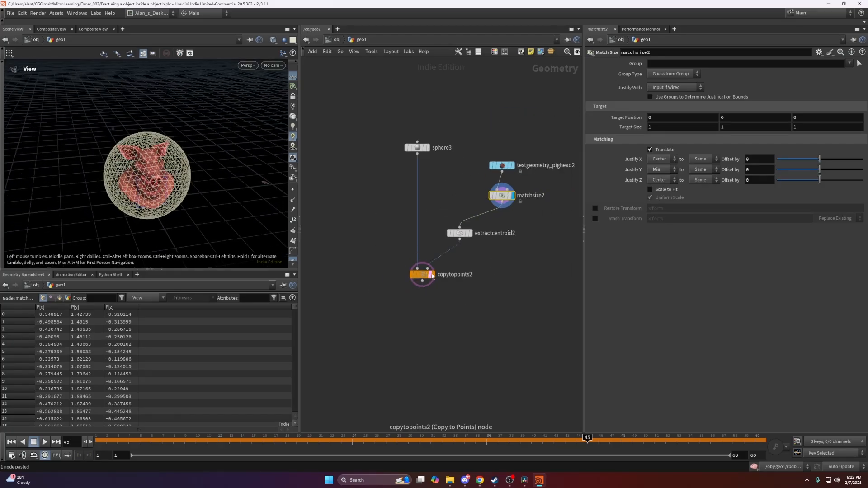
{"action": "left_click", "coordinate": [432, 276]}
{"action": "right_click_drag", "start_coordinate": [167, 188], "coordinate": [235, 190]}
{"action": "key", "text": "Tab"}
{"action": "type", "text": "c"}
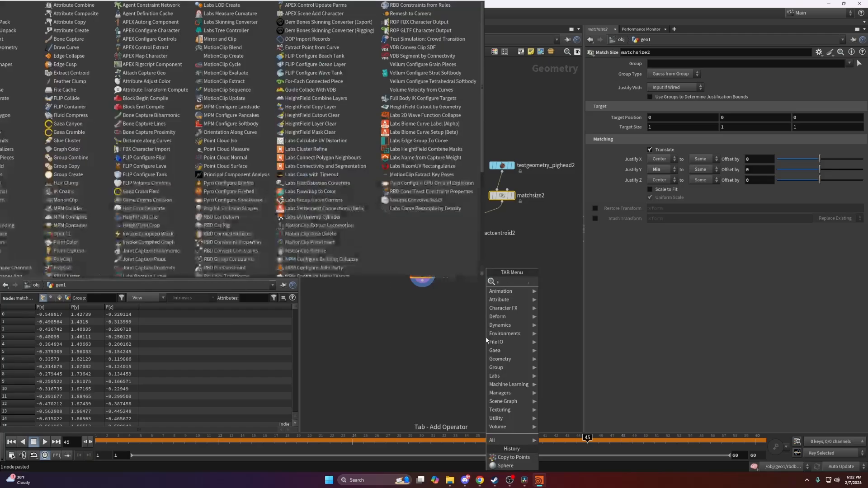
{"action": "type", "text": "lip"}
{"action": "key", "text": "Return"}
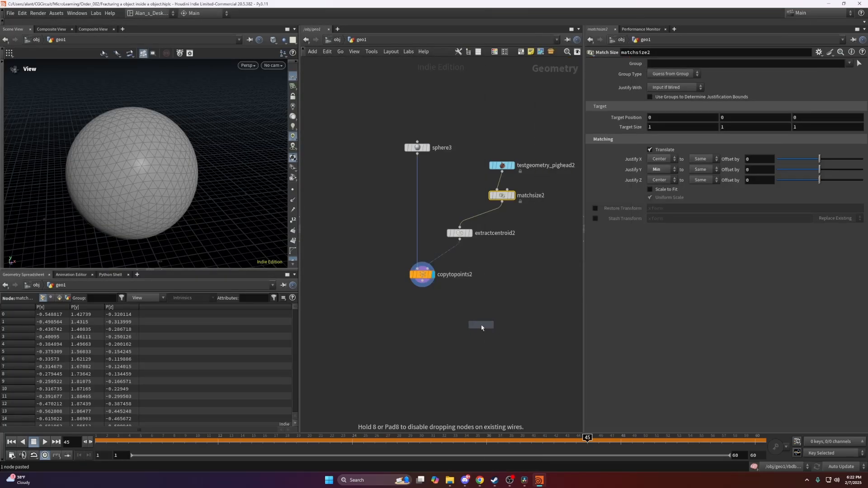
{"action": "left_click", "coordinate": [348, 347]}
{"action": "left_click_drag", "start_coordinate": [149, 195], "coordinate": [157, 165]}
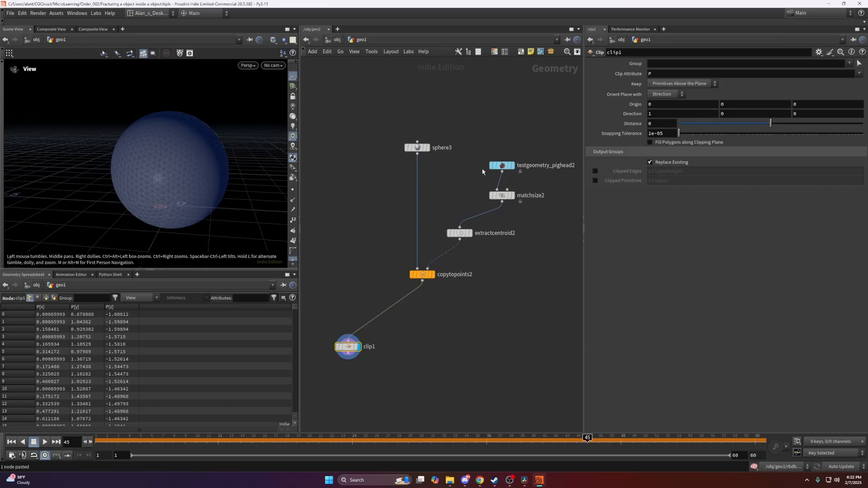
Add and display a Boolean node with copytopoints2 as the first input and matchsize2 as the second
{"action": "key", "text": "Tab"}
{"action": "type", "text": "bool"}
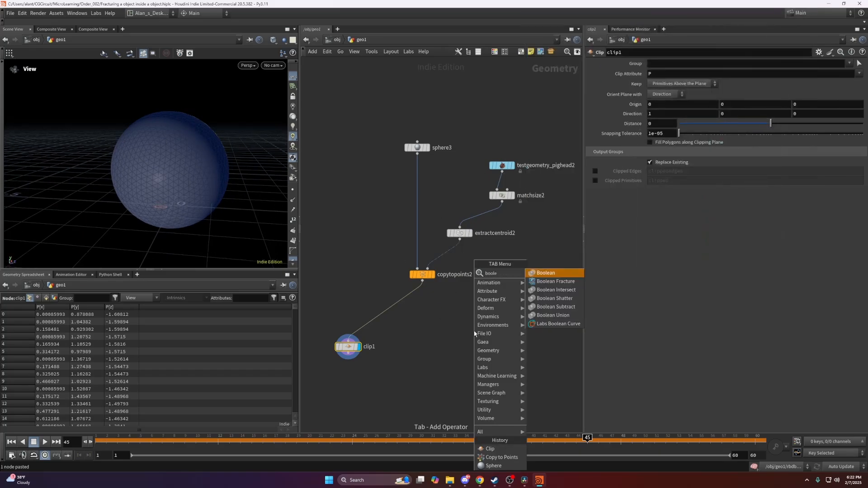
{"action": "key", "text": "Return"}
{"action": "left_click", "coordinate": [460, 363]}
{"action": "left_click", "coordinate": [454, 358]}
{"action": "left_click", "coordinate": [423, 283]}
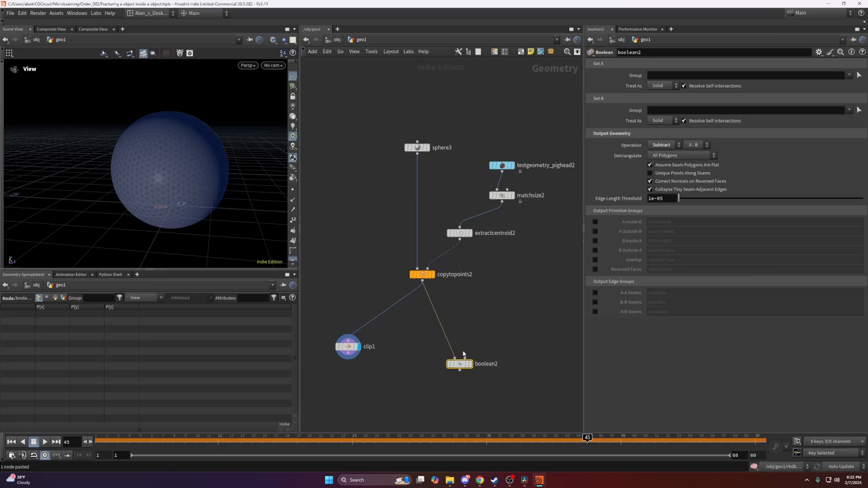
{"action": "left_click", "coordinate": [465, 358]}
{"action": "left_click", "coordinate": [511, 222]}
{"action": "left_click", "coordinate": [470, 364]}
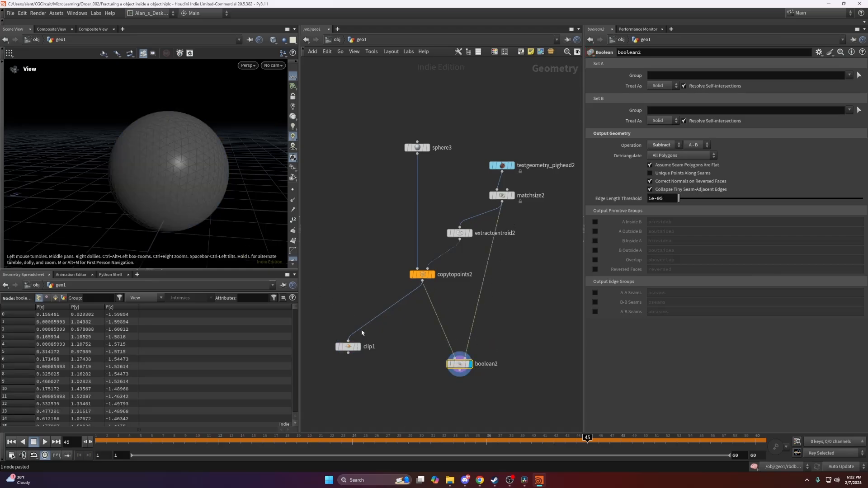
Rewire the Clip node to take the Boolean output, display the clipped result and move the node aside
{"action": "left_click_drag", "start_coordinate": [350, 349], "coordinate": [354, 404]}
{"action": "left_click", "coordinate": [364, 403]}
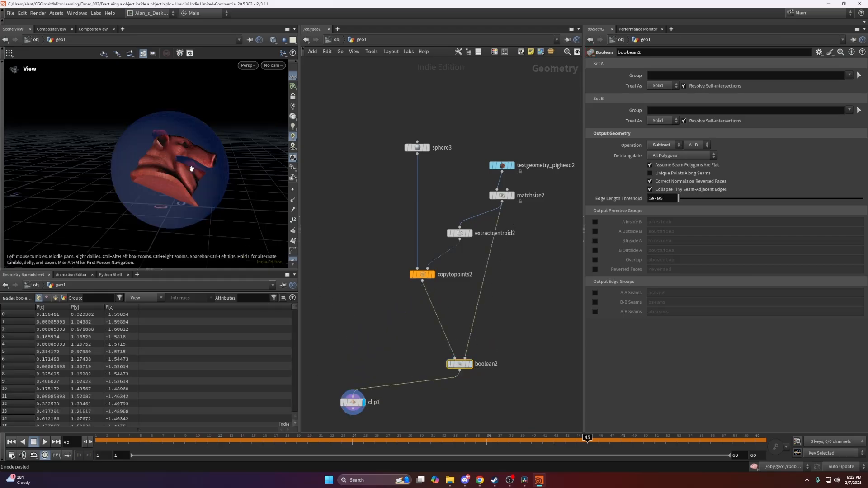
{"action": "middle_click_drag", "start_coordinate": [489, 410], "coordinate": [482, 221]}
{"action": "left_click_drag", "start_coordinate": [355, 210], "coordinate": [314, 206]}
Branch a wire from the matchsize2 output to a dot beside the Boolean and display matchsize2
{"action": "middle_click_drag", "start_coordinate": [516, 196], "coordinate": [425, 242]}
{"action": "middle_click_drag", "start_coordinate": [423, 172], "coordinate": [403, 218]}
{"action": "left_click", "coordinate": [397, 109]}
{"action": "key", "text": "Escape"}
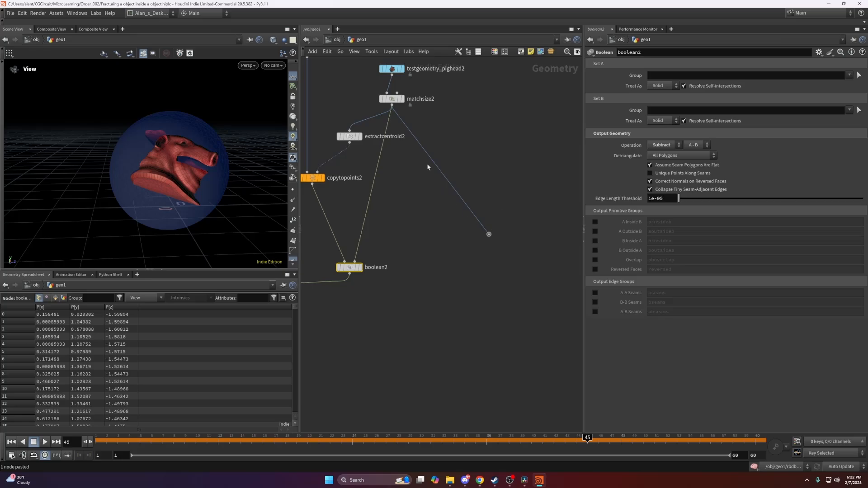
{"action": "left_click", "coordinate": [402, 99]}
{"action": "middle_click_drag", "start_coordinate": [466, 256], "coordinate": [540, 213]}
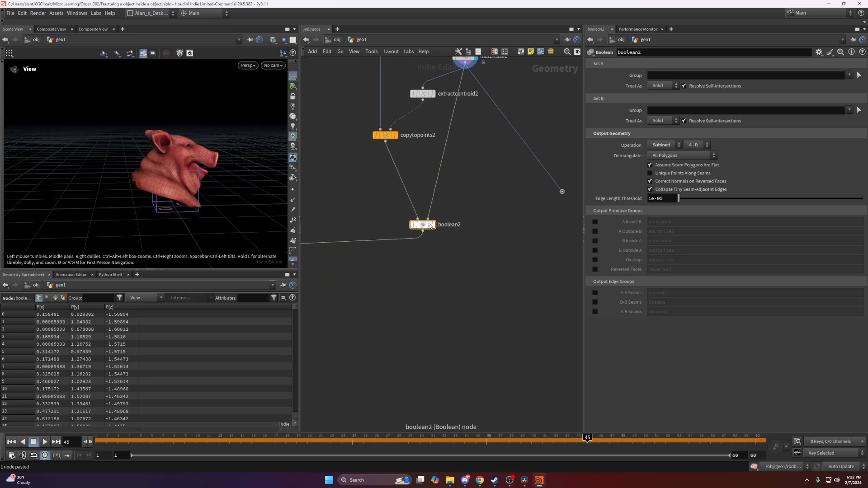
Display the boolean2 result and select the node
{"action": "left_click", "coordinate": [434, 224]}
{"action": "left_click", "coordinate": [431, 225]}
{"action": "middle_click_drag", "start_coordinate": [417, 278], "coordinate": [445, 248]}
{"action": "left_click", "coordinate": [459, 194]}
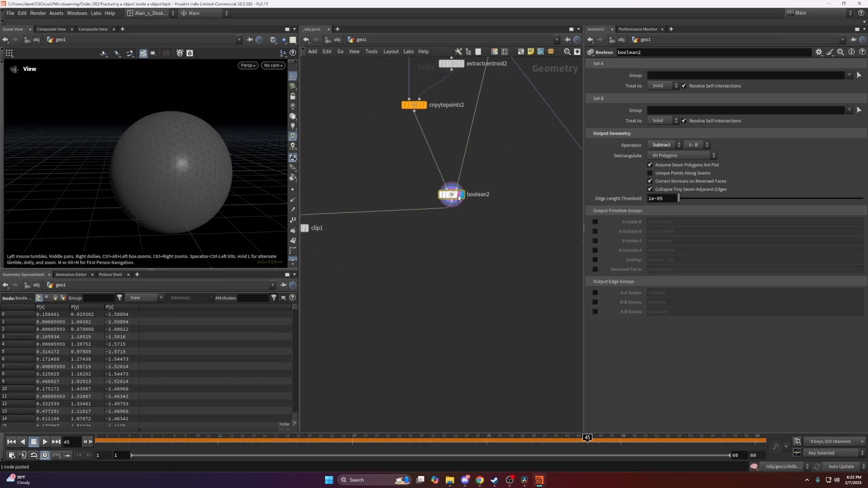
{"action": "left_click", "coordinate": [451, 201]}
{"action": "middle_click_drag", "start_coordinate": [391, 275], "coordinate": [427, 296]}
{"action": "key", "text": "Escape"}
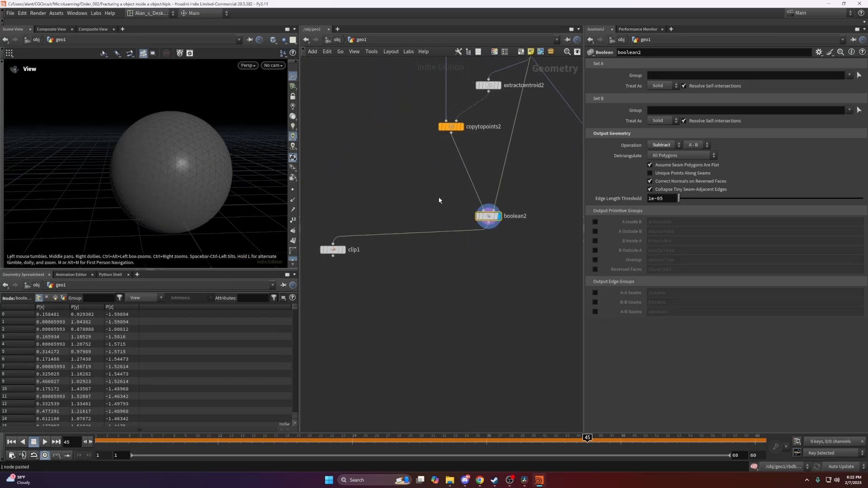
Add and display an IsoOffset node fed by the boolean2 output, placed below and to the side of it
{"action": "left_click", "coordinate": [489, 223]}
{"action": "key", "text": "Tab"}
{"action": "type", "text": "iss"}
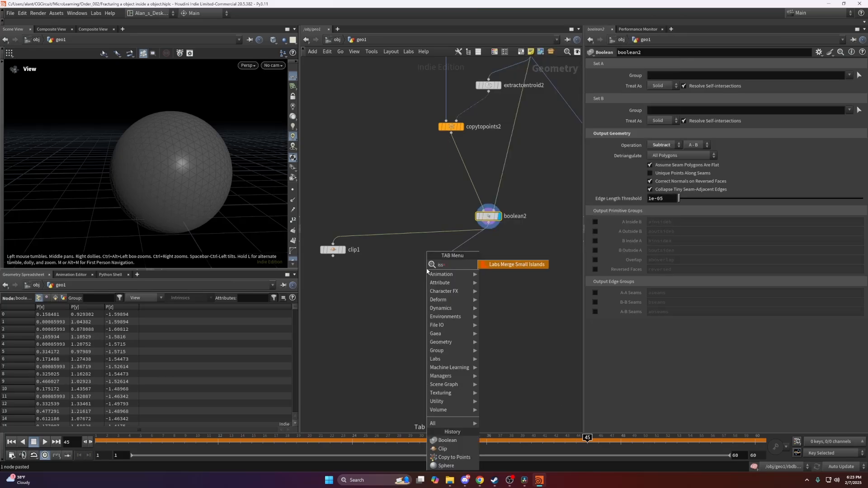
{"action": "key", "text": "BackSpace"}
{"action": "key", "text": "BackSpace"}
{"action": "key", "text": "Return"}
{"action": "key", "text": "Return"}
{"action": "scroll", "coordinate": [429, 271], "scroll_direction": "up", "scroll_amount": 4}
{"action": "left_click", "coordinate": [446, 269]}
{"action": "left_click_drag", "start_coordinate": [438, 269], "coordinate": [399, 292]}
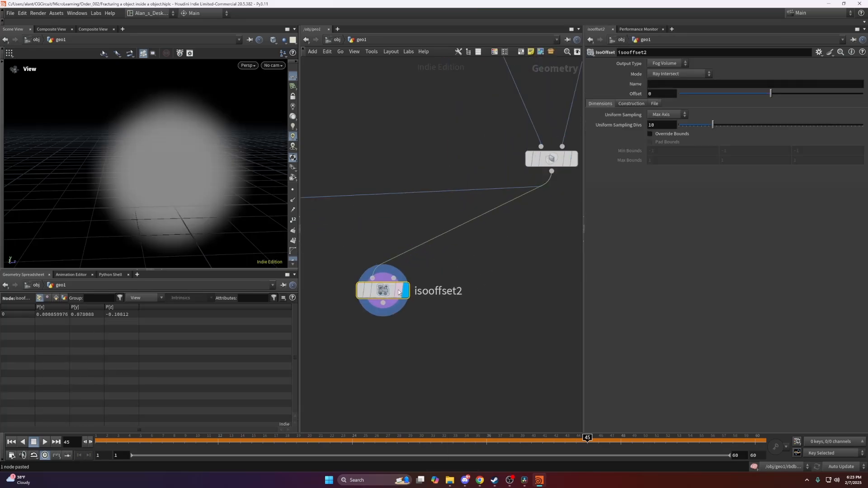
Set the IsoOffset's Uniform Sampling Divs to 100
{"action": "scroll", "coordinate": [422, 285], "scroll_direction": "down", "scroll_amount": 3}
{"action": "type", "text": "0"}
{"action": "key", "text": "Return"}
Add a Scatter node directly after isooffset2
{"action": "middle_click_drag", "start_coordinate": [519, 292], "coordinate": [566, 256]}
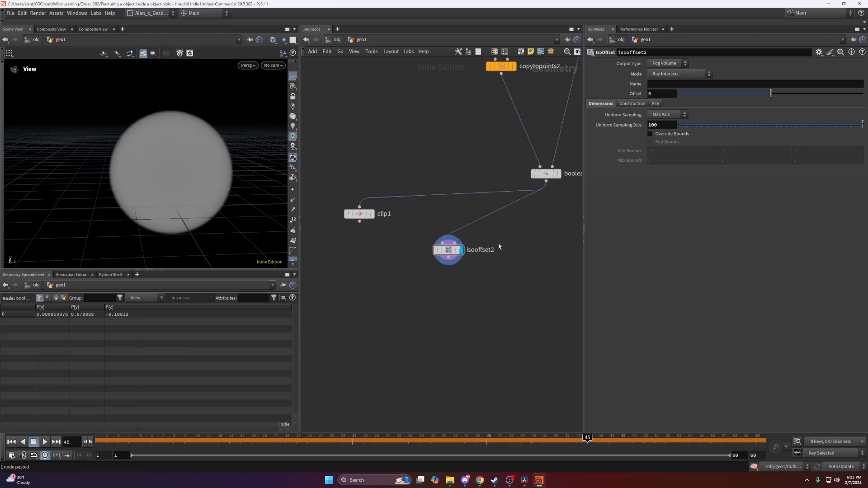
{"action": "key", "text": "Tab"}
{"action": "type", "text": "sca"}
{"action": "left_click", "coordinate": [517, 256]}
{"action": "left_click", "coordinate": [450, 296]}
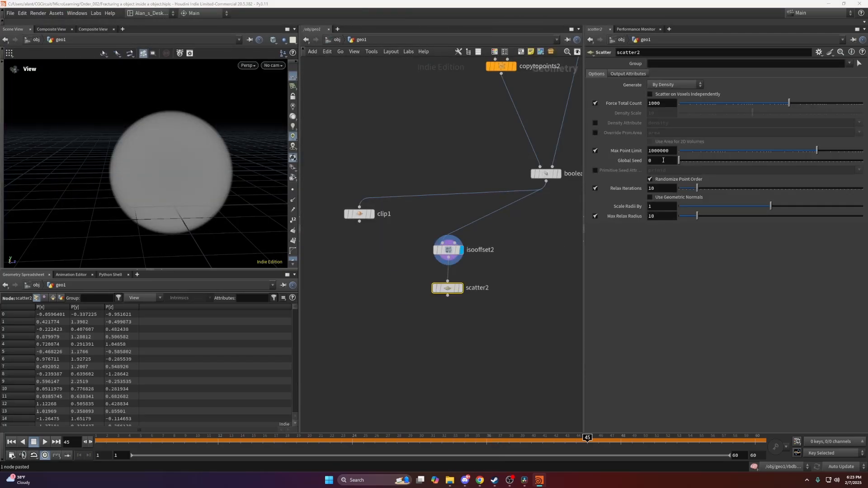
Set the Scatter's Force Total Count to 7 and display the scattered points
{"action": "left_click_drag", "start_coordinate": [658, 161], "coordinate": [598, 167]}
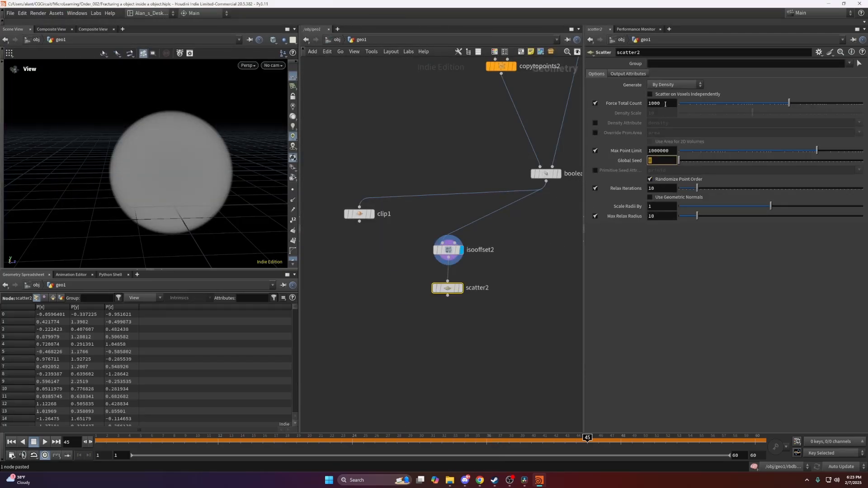
{"action": "type", "text": "7"}
{"action": "key", "text": "Return"}
{"action": "left_click", "coordinate": [460, 288]}
Branch from the scatter2 output into a new Voronoi Fracture node placed below
{"action": "left_click", "coordinate": [448, 296]}
{"action": "middle_click_drag", "start_coordinate": [481, 311], "coordinate": [415, 273]}
{"action": "key", "text": "Tab"}
{"action": "type", "text": "vor"}
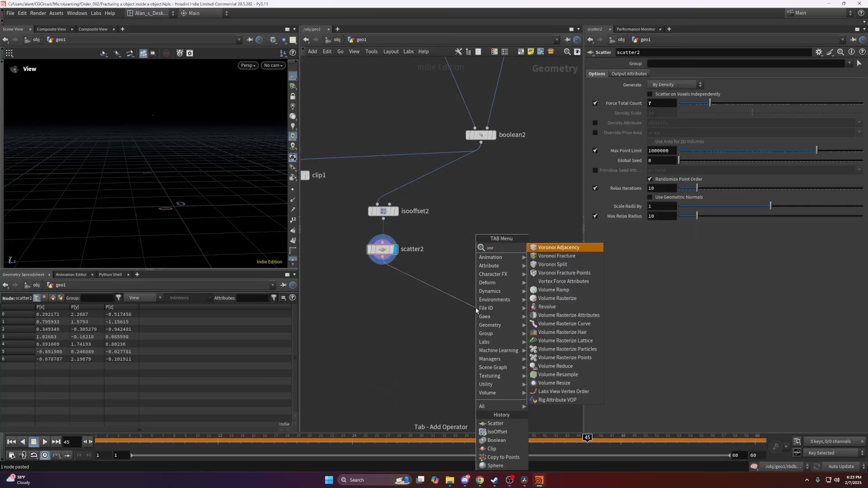
{"action": "key", "text": "Down"}
{"action": "key", "text": "Return"}
{"action": "left_click", "coordinate": [475, 308]}
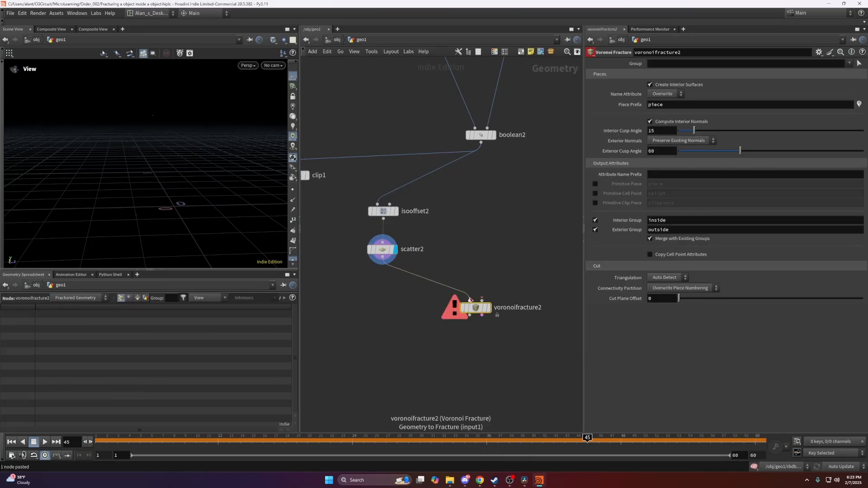
Feed the Voronoi Fracture with boolean2 as the first input and scatter2 as the second, and display it
{"action": "left_click", "coordinate": [482, 301]}
{"action": "left_click", "coordinate": [382, 256]}
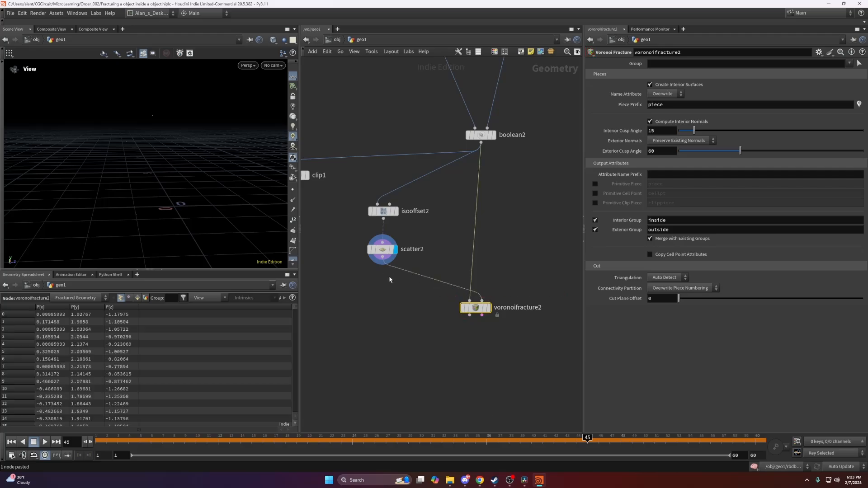
{"action": "left_click", "coordinate": [488, 307]}
{"action": "key", "text": "h"}
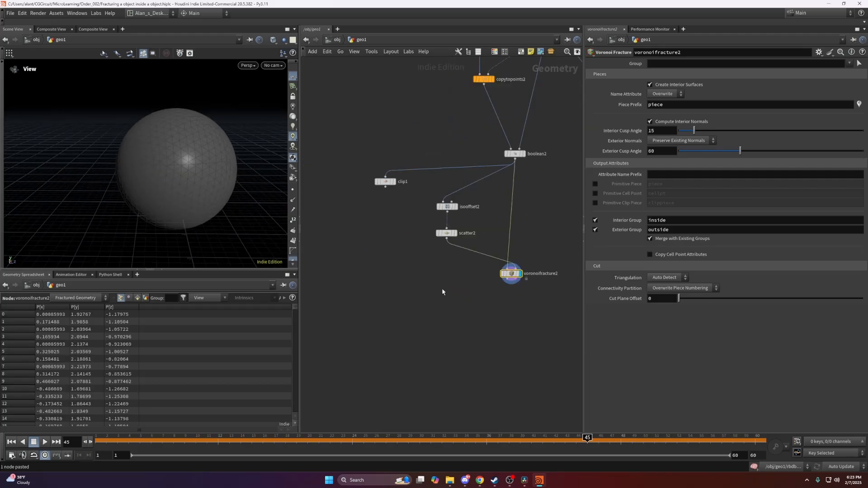
Add and display an Exploded View node after voronoifracture2 and examine the separated pieces from several angles
{"action": "key", "text": "Tab"}
{"action": "type", "text": "explov"}
{"action": "key", "text": "Return"}
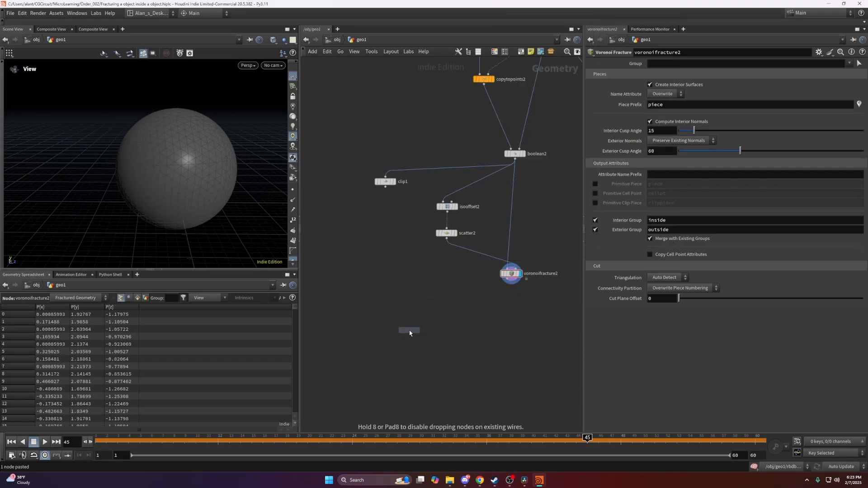
{"action": "left_click", "coordinate": [409, 331]}
{"action": "left_click_drag", "start_coordinate": [199, 172], "coordinate": [199, 137]}
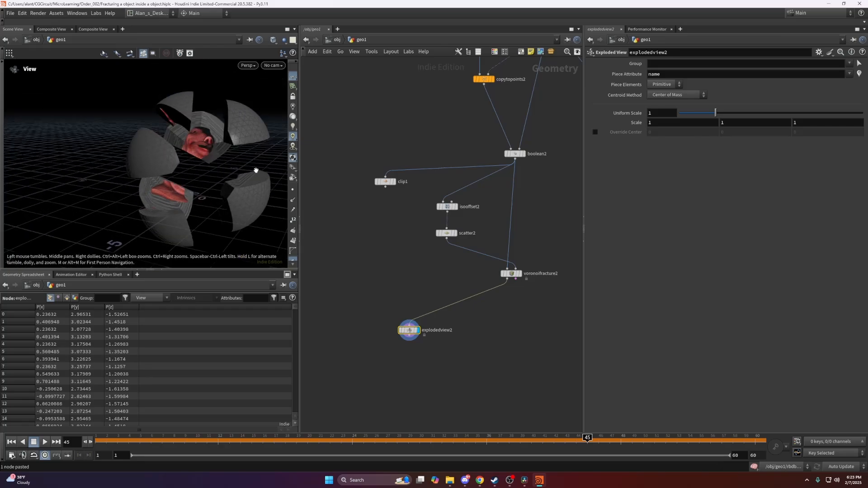
{"action": "middle_click_drag", "start_coordinate": [519, 291], "coordinate": [458, 256]}
{"action": "left_click_drag", "start_coordinate": [231, 164], "coordinate": [260, 178]}
Add an Attribute Delete node after voronoifracture2 and enable Delete Non Selected
{"action": "left_click", "coordinate": [449, 246]}
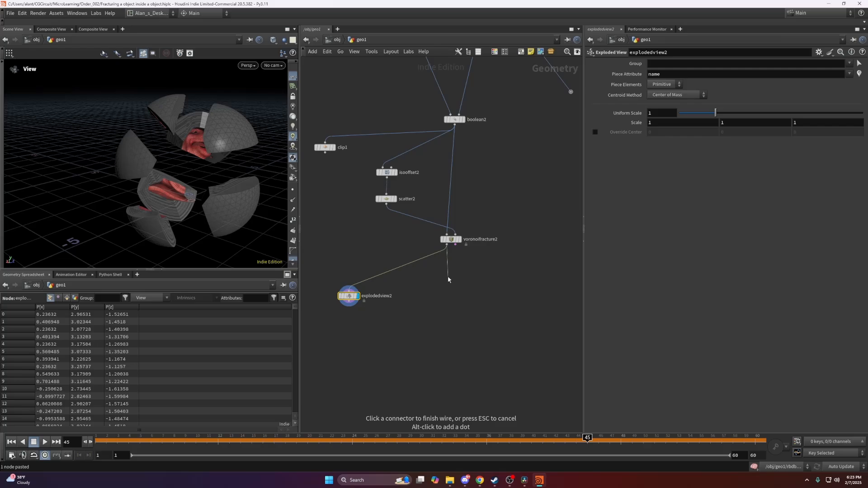
{"action": "key", "text": "Tab"}
{"action": "type", "text": "delea"}
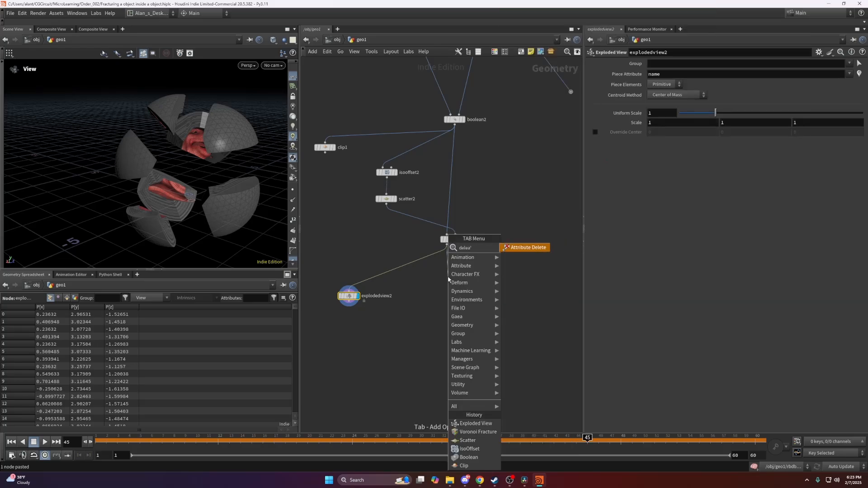
{"action": "key", "text": "Return"}
{"action": "left_click", "coordinate": [448, 279]}
{"action": "left_click", "coordinate": [651, 71]}
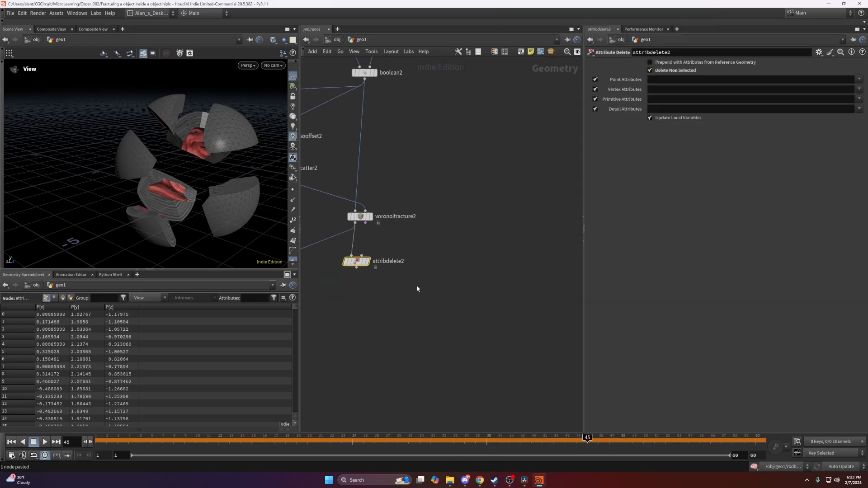
Add a Merge node and wire in attribdelete2 and the matchsize2 branch through its dot
{"action": "scroll", "coordinate": [417, 286], "scroll_direction": "down", "scroll_amount": 5}
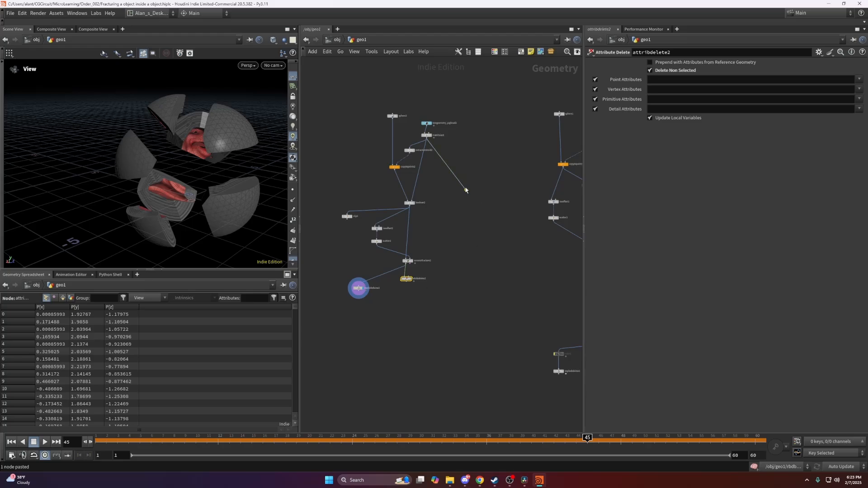
{"action": "key", "text": "Tab"}
{"action": "mouse_move", "coordinate": [506, 248]}
{"action": "left_click", "coordinate": [563, 247]}
{"action": "left_click", "coordinate": [433, 314]}
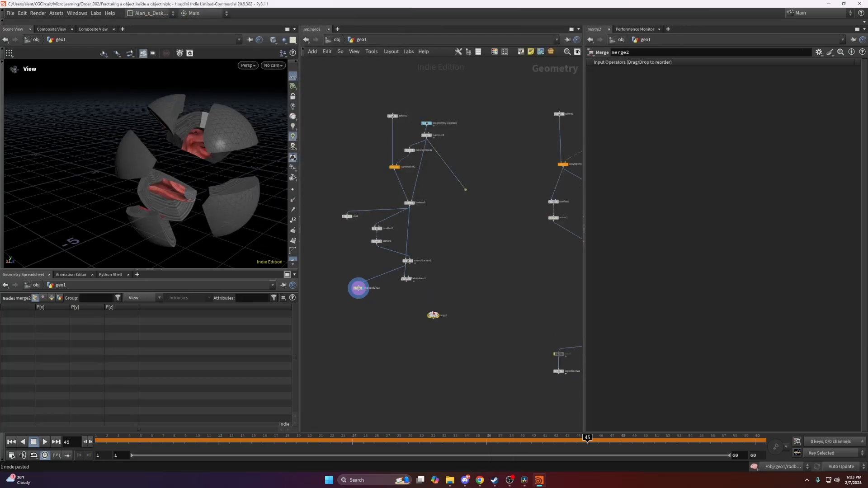
{"action": "scroll", "coordinate": [433, 315], "scroll_direction": "up", "scroll_amount": 3}
{"action": "left_click", "coordinate": [399, 270]}
{"action": "mouse_move", "coordinate": [400, 274]}
{"action": "left_mouse_down"}
{"action": "mouse_move", "coordinate": [413, 293]}
{"action": "mouse_move", "coordinate": [404, 274]}
{"action": "left_mouse_up"}
{"action": "left_click", "coordinate": [444, 315]}
{"action": "left_click", "coordinate": [484, 141]}
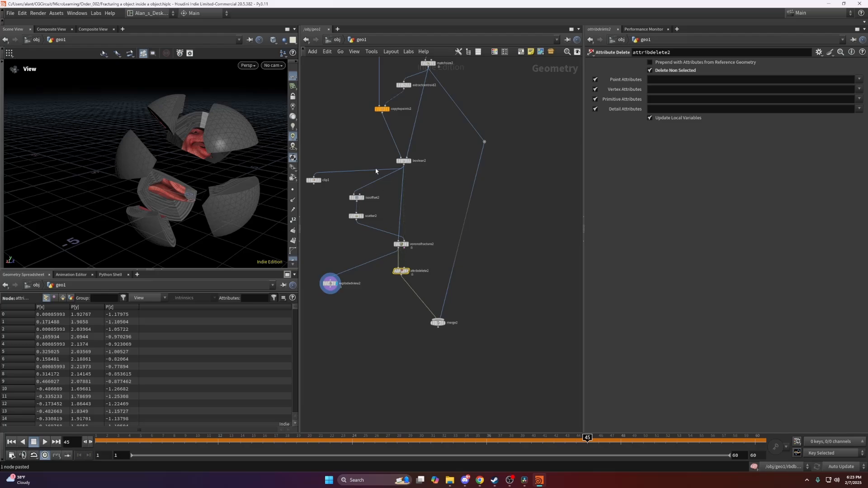
{"action": "scroll", "coordinate": [445, 193], "scroll_direction": "down", "scroll_amount": 3}
{"action": "scroll", "coordinate": [389, 82], "scroll_direction": "up", "scroll_amount": 1}
{"action": "left_click_drag", "start_coordinate": [386, 97], "coordinate": [430, 289]}
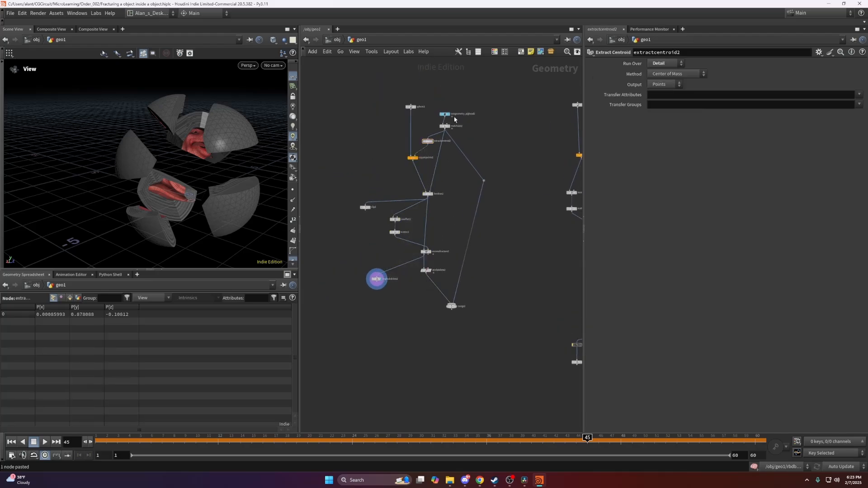
{"action": "left_click", "coordinate": [445, 115]}
{"action": "scroll", "coordinate": [459, 289], "scroll_direction": "up", "scroll_amount": 5}
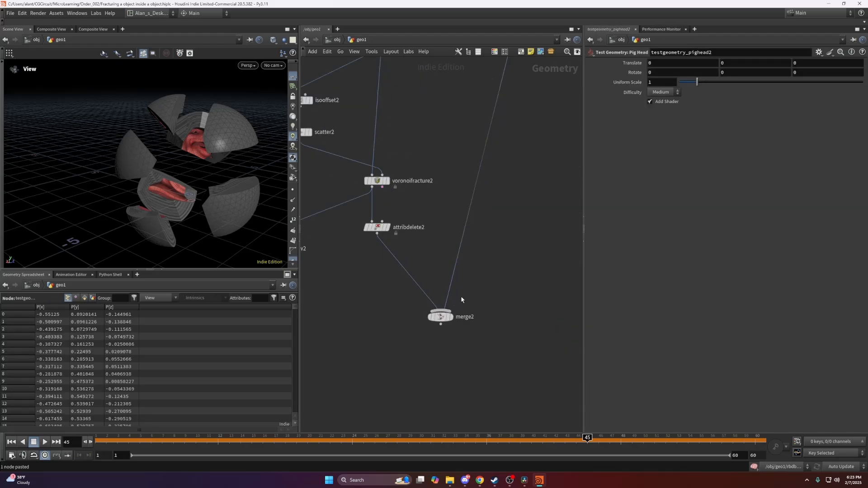
Display merge2 and select it to examine the combined fractured sphere and pig head
{"action": "left_click", "coordinate": [451, 318]}
{"action": "left_click_drag", "start_coordinate": [434, 321], "coordinate": [429, 322]}
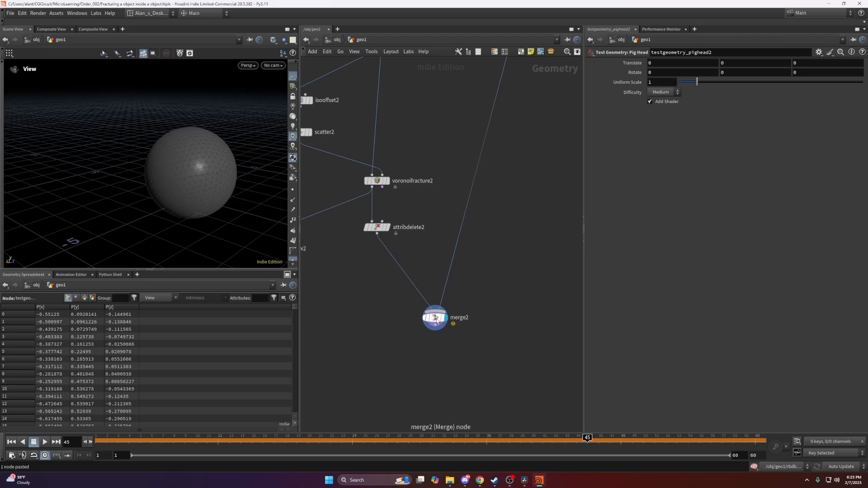
{"action": "left_click", "coordinate": [437, 321]}
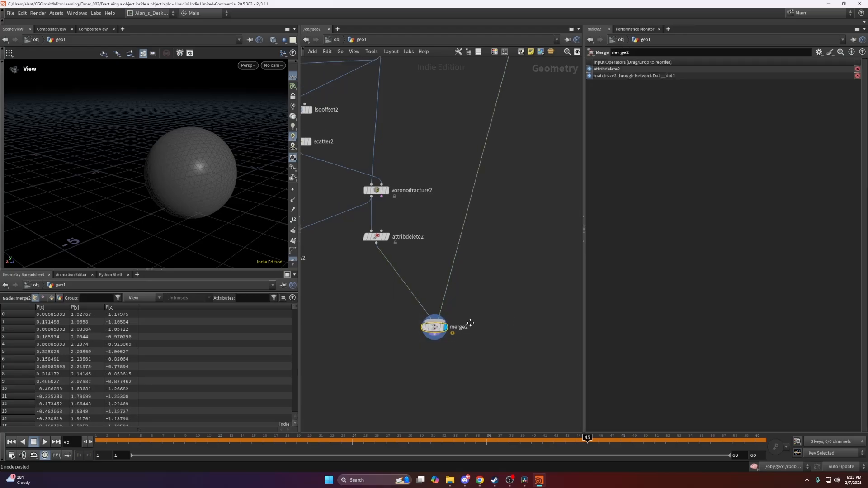
{"action": "scroll", "coordinate": [471, 333], "scroll_direction": "down", "scroll_amount": 5}
{"action": "scroll", "coordinate": [471, 323], "scroll_direction": "up", "scroll_amount": 5}
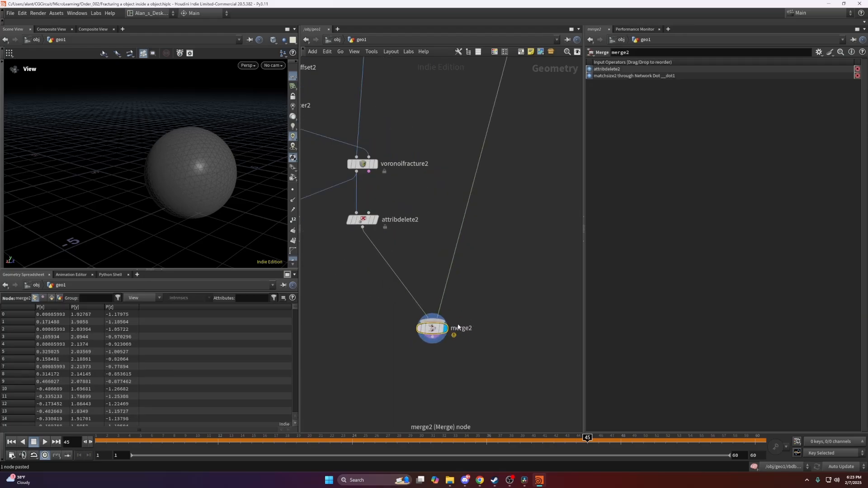
{"action": "left_click_drag", "start_coordinate": [210, 177], "coordinate": [206, 176]}
{"action": "scroll", "coordinate": [491, 267], "scroll_direction": "down", "scroll_amount": 5}
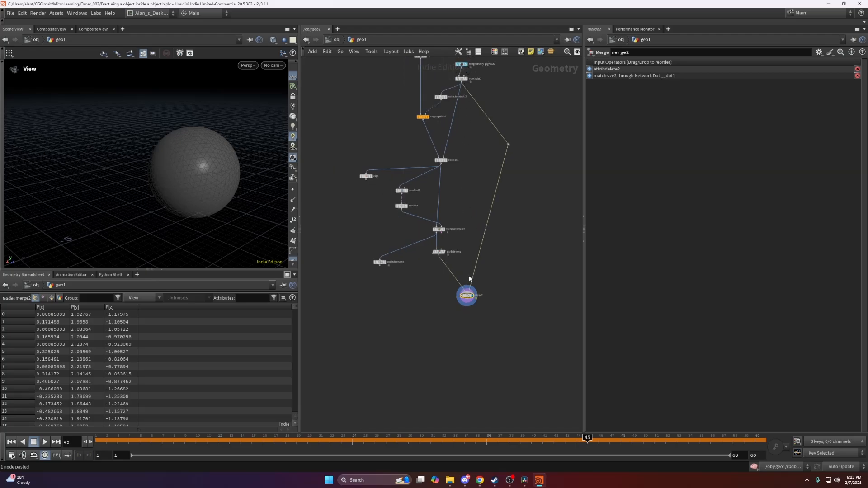
Display attribdelete2 and examine the fractured sphere without its attributes
{"action": "scroll", "coordinate": [445, 263], "scroll_direction": "up", "scroll_amount": 3}
{"action": "left_click", "coordinate": [437, 252]}
{"action": "left_click", "coordinate": [444, 252]}
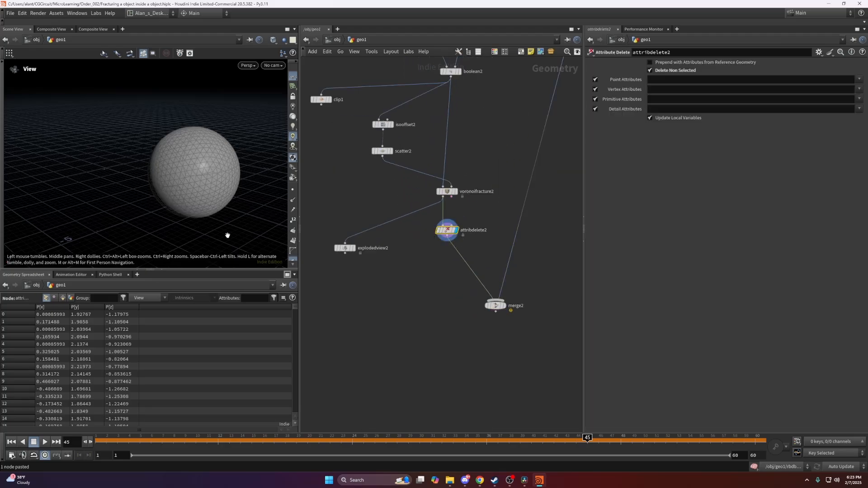
{"action": "left_click_drag", "start_coordinate": [211, 196], "coordinate": [220, 204]}
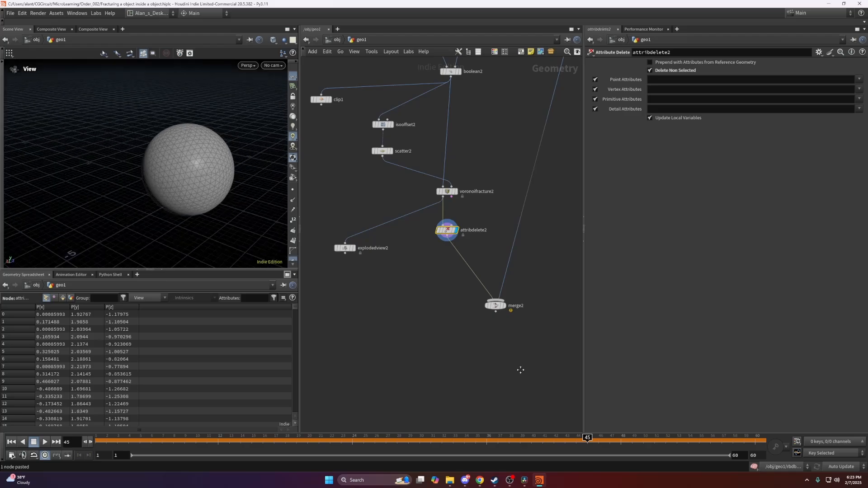
Add a Connectivity node after merge2
{"action": "scroll", "coordinate": [524, 373], "scroll_direction": "up", "scroll_amount": 3}
{"action": "left_click", "coordinate": [455, 252]}
{"action": "key", "text": "Tab"}
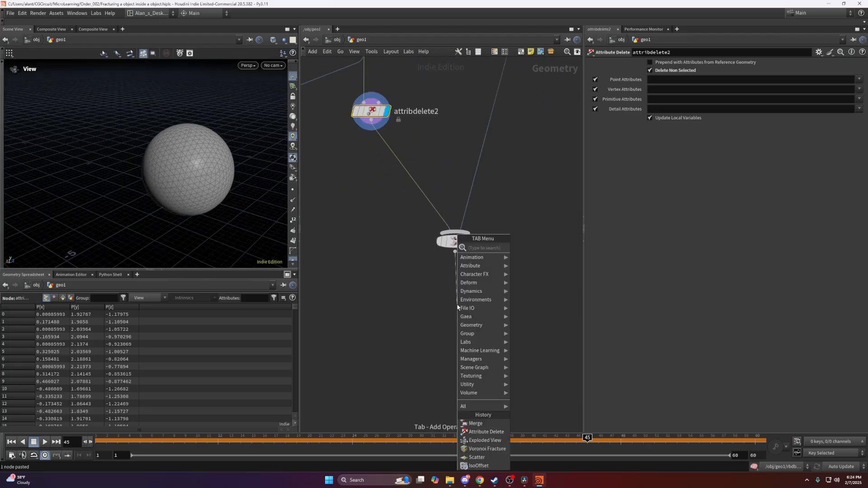
{"action": "type", "text": "conn"}
{"action": "key", "text": "Return"}
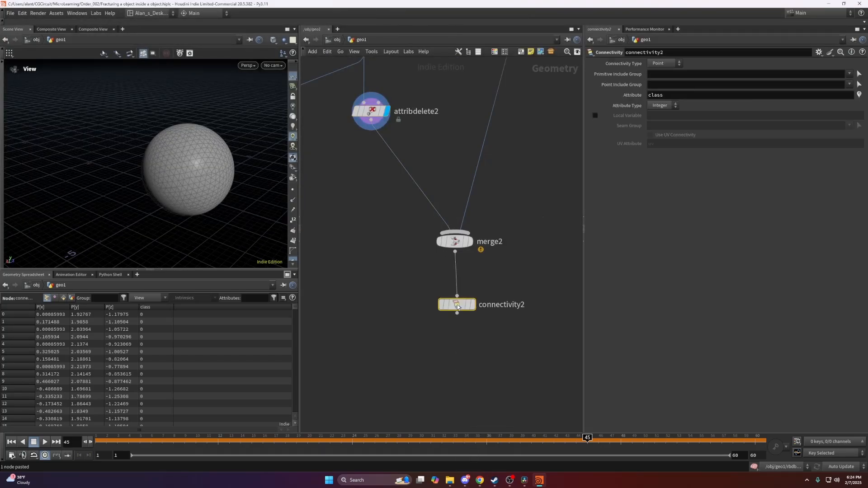
Display merge2 and examine its vertex and primitive attributes and groups in the Geometry Spreadsheet
{"action": "scroll", "coordinate": [456, 304], "scroll_direction": "up", "scroll_amount": 2}
{"action": "middle_click", "coordinate": [456, 215]}
{"action": "left_click", "coordinate": [456, 215]}
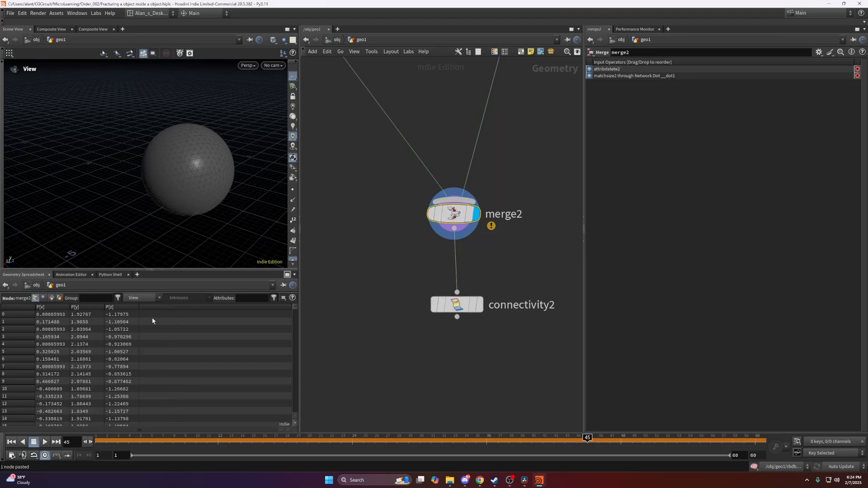
{"action": "left_click", "coordinate": [51, 299]}
{"action": "left_click", "coordinate": [43, 298]}
{"action": "left_click", "coordinate": [51, 299]}
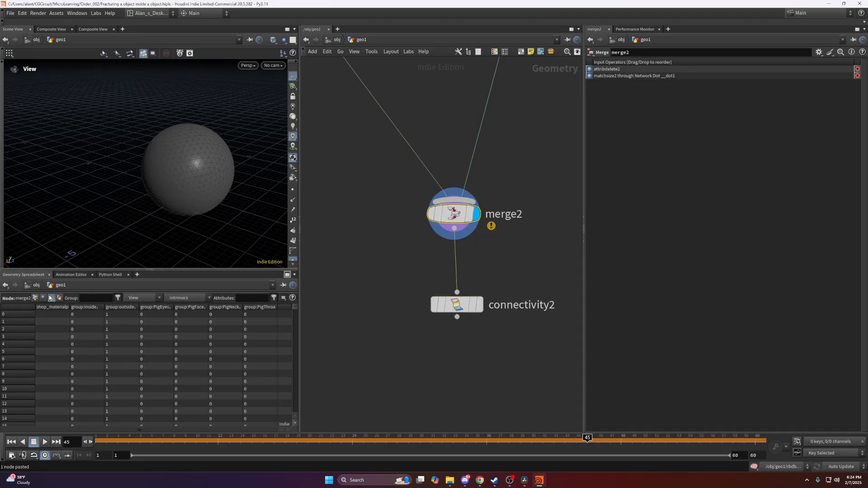
Insert a Group Delete node on the wire between merge2 and connectivity2
{"action": "scroll", "coordinate": [487, 275], "scroll_direction": "down", "scroll_amount": 3}
{"action": "key", "text": "Tab"}
{"action": "type", "text": "dele"}
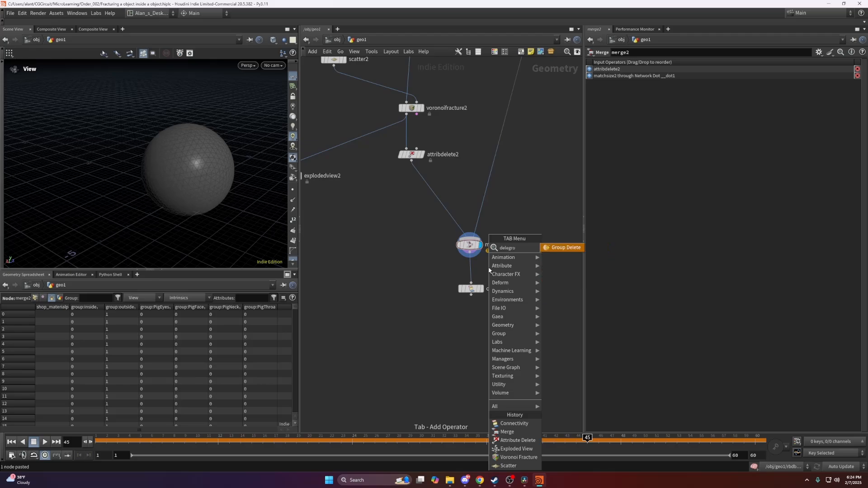
{"action": "left_click", "coordinate": [566, 272]}
{"action": "left_click", "coordinate": [471, 270]}
{"action": "scroll", "coordinate": [489, 266], "scroll_direction": "up", "scroll_amount": 3}
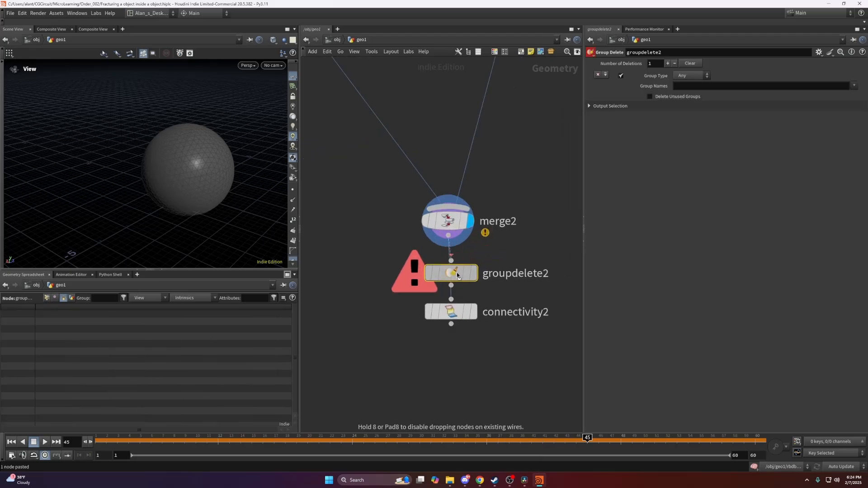
Set the Group Delete's Group Names to * and display the node
{"action": "left_click", "coordinate": [713, 85]}
{"action": "type", "text": "*"}
{"action": "left_click", "coordinate": [537, 217]}
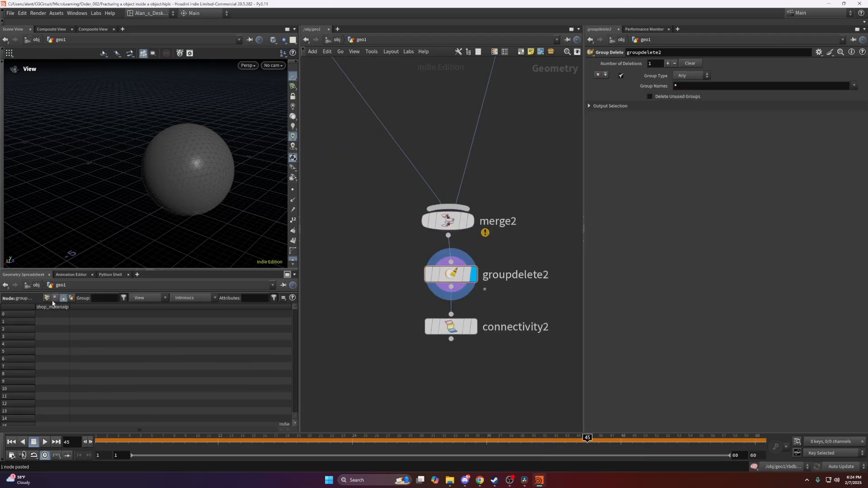
Display connectivity2, list its point attributes in the spreadsheet and open its node info
{"action": "left_click", "coordinate": [47, 298]}
{"action": "left_click", "coordinate": [474, 328]}
{"action": "left_click", "coordinate": [454, 329]}
{"action": "middle_click_drag", "start_coordinate": [511, 311], "coordinate": [535, 225]}
{"action": "middle_click", "coordinate": [478, 245]}
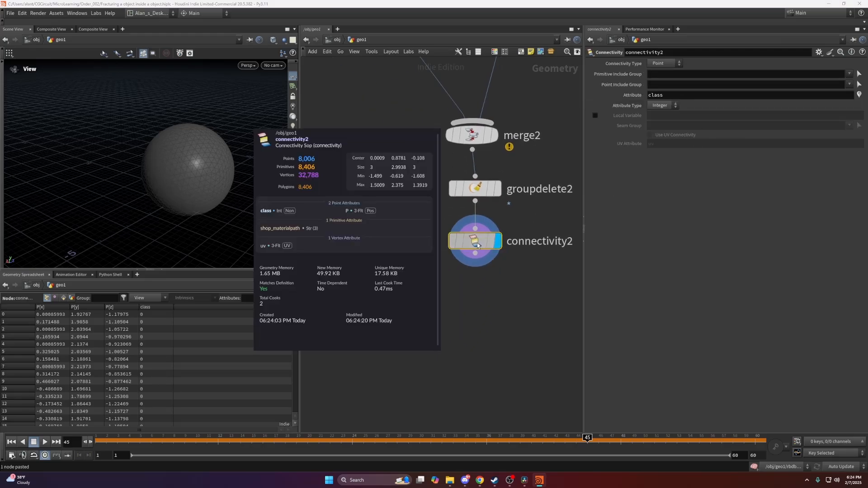
Set connectivity2's Connectivity Type to Primitive and move the node further below groupdelete2
{"action": "left_click", "coordinate": [668, 66]}
{"action": "left_click", "coordinate": [663, 80]}
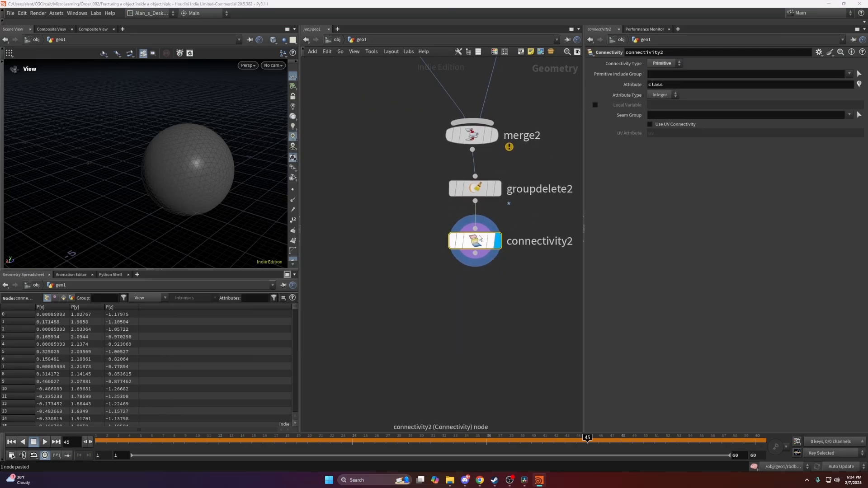
{"action": "left_click_drag", "start_coordinate": [478, 241], "coordinate": [478, 267]}
Align groupdelete2 beneath merge2 and list its primitive attributes in the Geometry Spreadsheet
{"action": "left_click", "coordinate": [489, 188]}
{"action": "left_click_drag", "start_coordinate": [500, 182], "coordinate": [497, 191]}
{"action": "left_click", "coordinate": [63, 298]}
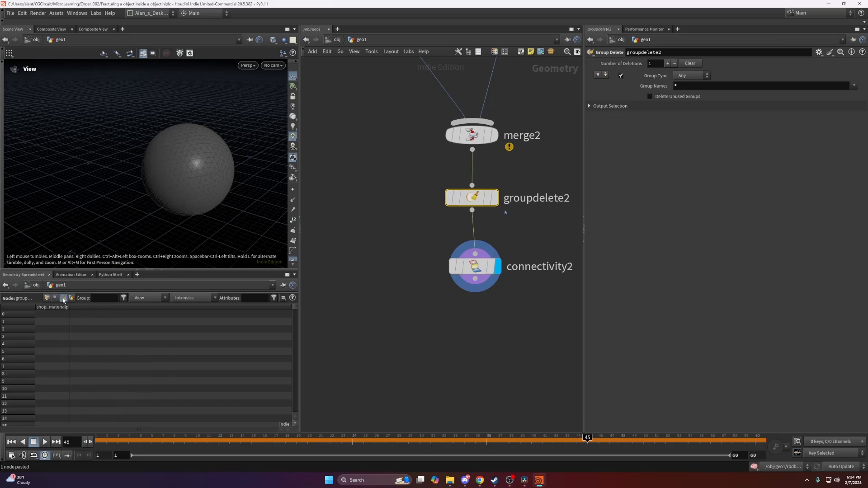
Add an Assemble node below connectivity2
{"action": "scroll", "coordinate": [418, 349], "scroll_direction": "down", "scroll_amount": 3}
{"action": "key", "text": "Tab"}
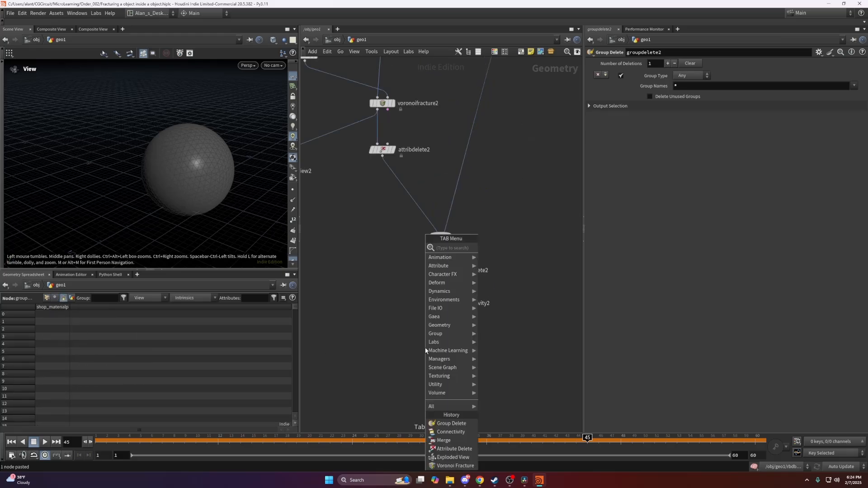
{"action": "type", "text": "ass"}
{"action": "key", "text": "Return"}
{"action": "left_click", "coordinate": [427, 345]}
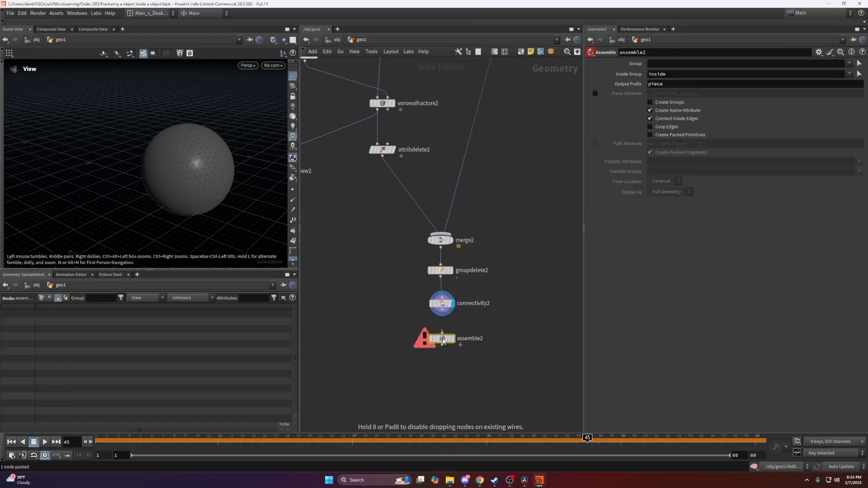
Delete connectivity2, connect groupdelete2 directly to assemble2, and display assemble2 aligned beneath it
{"action": "left_click_drag", "start_coordinate": [408, 318], "coordinate": [438, 301]}
{"action": "key", "text": "Delete"}
{"action": "left_click", "coordinate": [440, 277]}
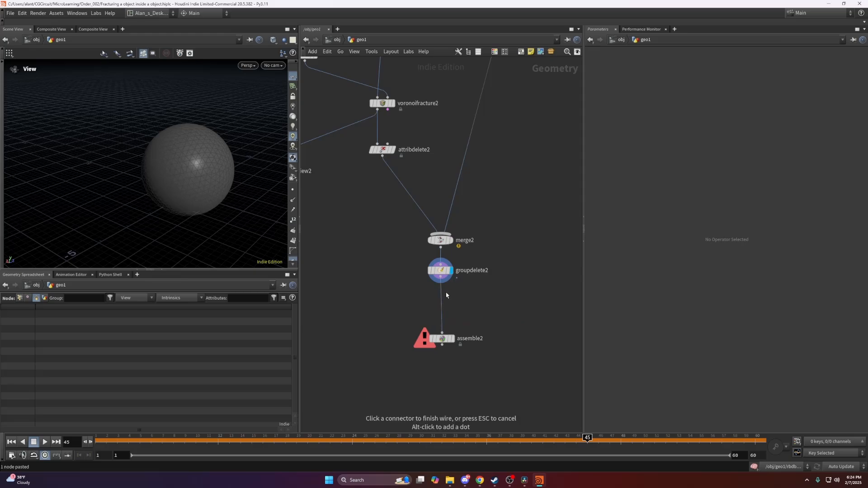
{"action": "left_click", "coordinate": [452, 340]}
{"action": "left_click", "coordinate": [452, 339]}
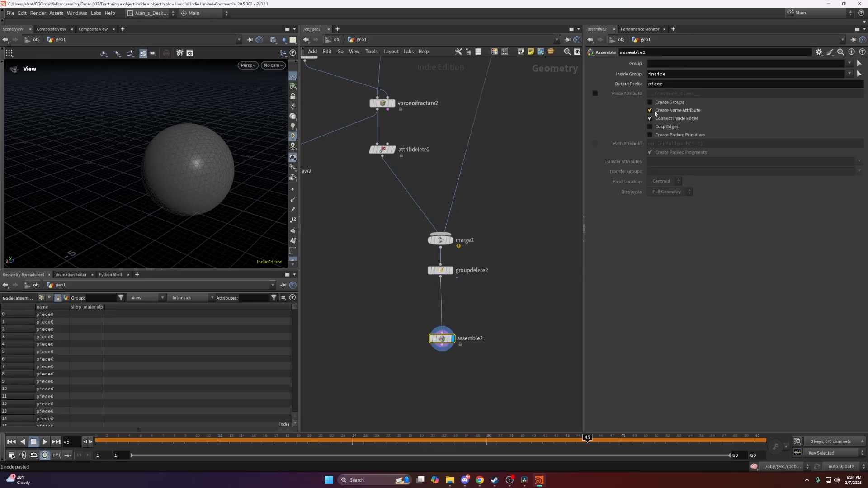
{"action": "left_click_drag", "start_coordinate": [448, 335], "coordinate": [448, 309]}
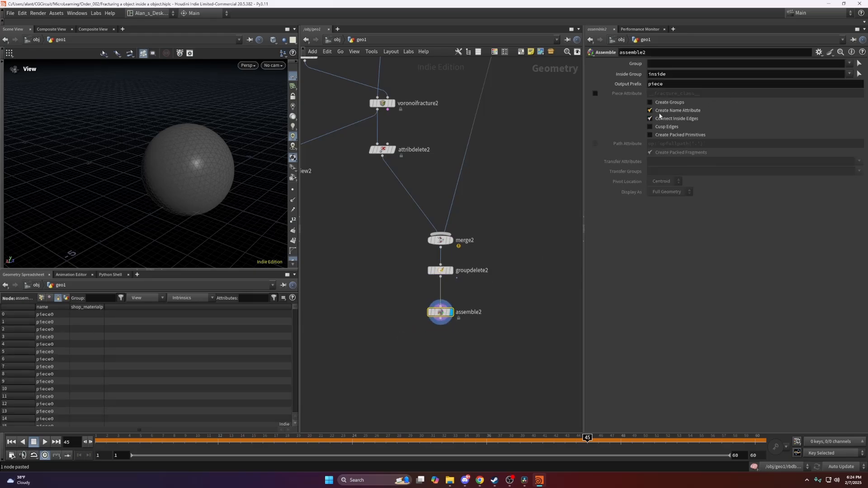
Add a Color node fed by assemble2 and display it
{"action": "middle_click_drag", "start_coordinate": [437, 331], "coordinate": [508, 300]}
{"action": "left_click", "coordinate": [512, 288]}
{"action": "key", "text": "Tab"}
{"action": "type", "text": "col"}
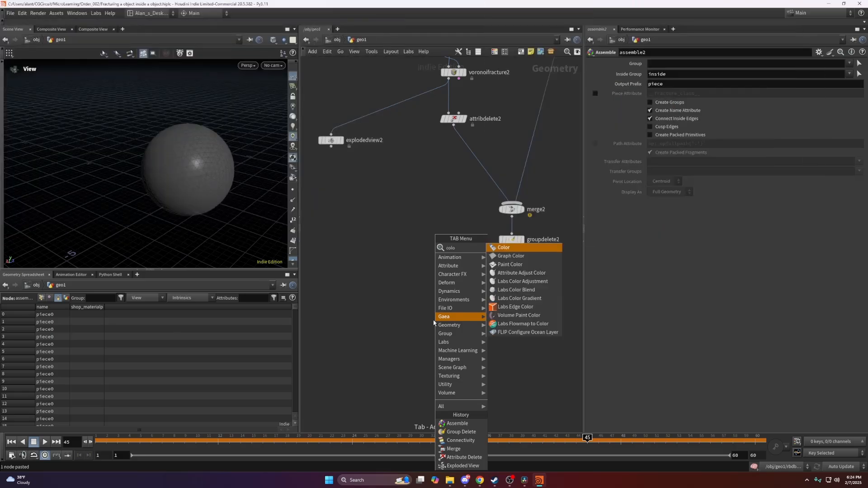
{"action": "key", "text": "Return"}
Set color2's Class to Primitive and its Color Type to Random from Attribute, using the name attribute
{"action": "scroll", "coordinate": [434, 323], "scroll_direction": "up", "scroll_amount": 5}
{"action": "left_click", "coordinate": [678, 102]}
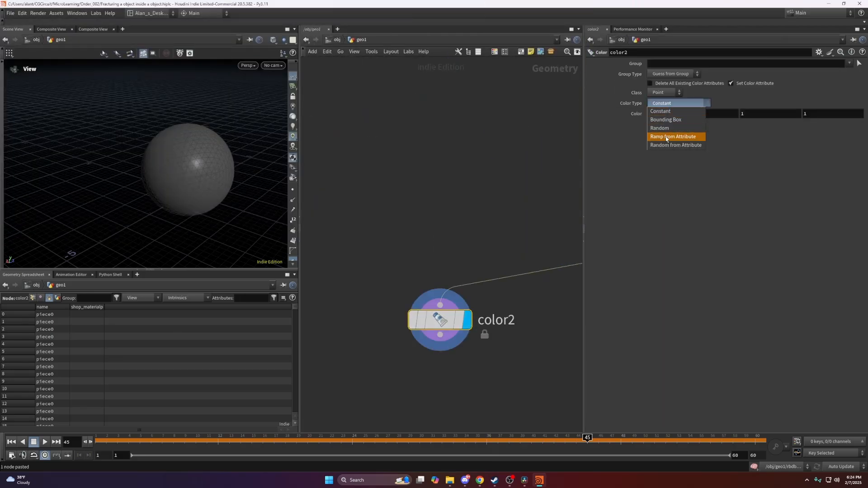
{"action": "left_click", "coordinate": [668, 136]}
{"action": "left_click", "coordinate": [679, 102]}
{"action": "left_click", "coordinate": [673, 146]}
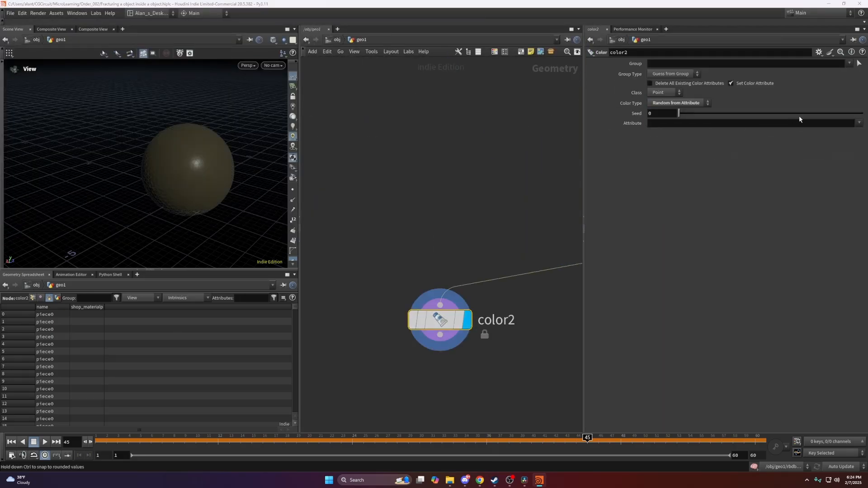
{"action": "left_click", "coordinate": [677, 92]}
{"action": "left_click", "coordinate": [664, 113]}
{"action": "left_click", "coordinate": [859, 123]}
{"action": "left_click", "coordinate": [833, 140]}
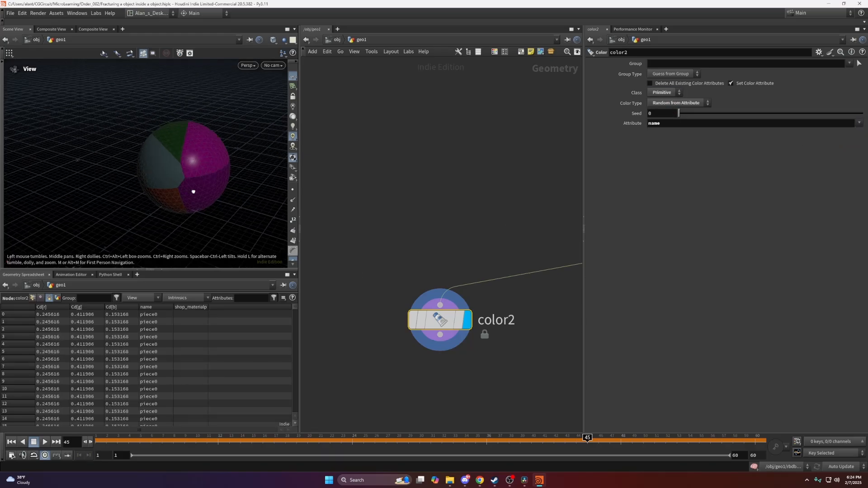
Move explodedview2 below color2, connect color2 into it, and display it to inspect the separated pieces around the pig head
{"action": "scroll", "coordinate": [414, 348], "scroll_direction": "down", "scroll_amount": 5}
{"action": "left_click_drag", "start_coordinate": [354, 216], "coordinate": [392, 396]}
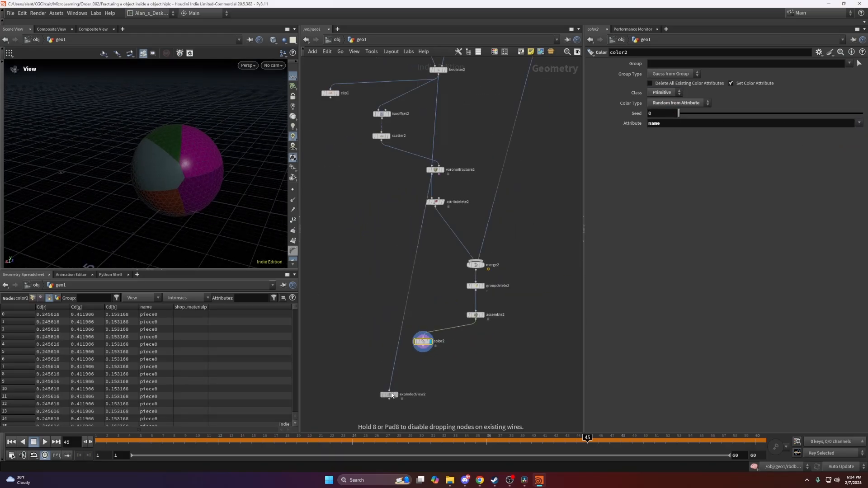
{"action": "left_click", "coordinate": [423, 347]}
{"action": "left_click", "coordinate": [397, 392]}
{"action": "mouse_move", "coordinate": [181, 196]}
{"action": "left_mouse_down", "text": "alt"}
{"action": "mouse_move", "coordinate": [198, 180]}
{"action": "mouse_move", "coordinate": [150, 183]}
{"action": "mouse_move", "coordinate": [184, 178]}
{"action": "left_mouse_up", "text": "alt"}
{"action": "right_click_drag", "start_coordinate": [184, 179], "coordinate": [219, 171], "text": "alt"}
{"action": "left_click_drag", "start_coordinate": [220, 170], "coordinate": [232, 175], "text": "alt"}
{"action": "middle_click_drag", "start_coordinate": [233, 175], "coordinate": [204, 160], "text": "alt"}
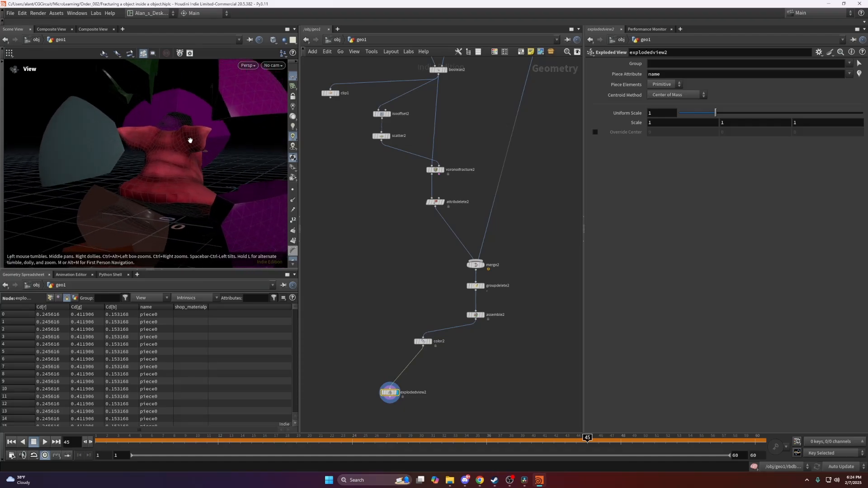
Copy transform1 from the original network and insert the copy between groupdelete2 and assemble2
{"action": "middle_click_drag", "start_coordinate": [506, 344], "coordinate": [457, 308]}
{"action": "scroll", "coordinate": [475, 305], "scroll_direction": "down", "scroll_amount": 5}
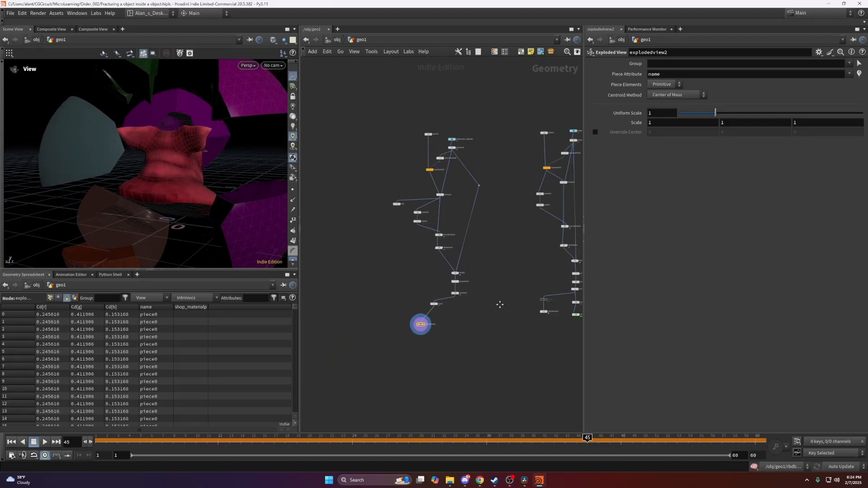
{"action": "middle_click_drag", "start_coordinate": [573, 299], "coordinate": [484, 298]}
{"action": "scroll", "coordinate": [517, 289], "scroll_direction": "up", "scroll_amount": 6}
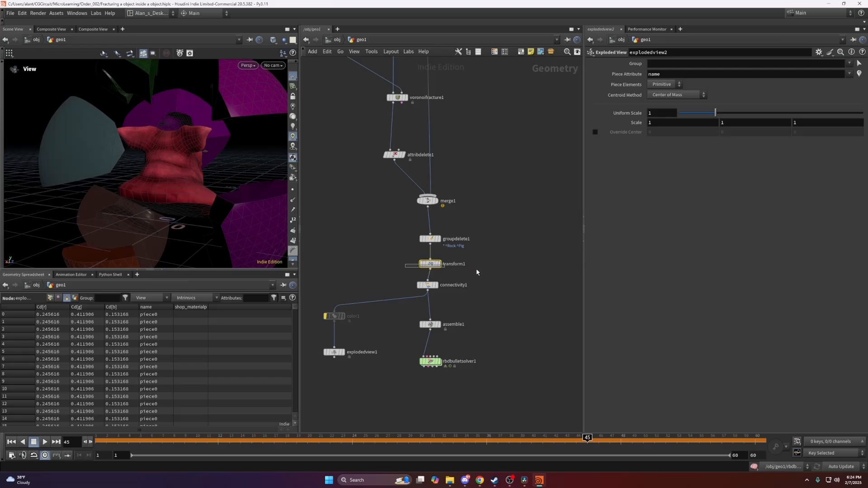
{"action": "left_click_drag", "start_coordinate": [477, 270], "coordinate": [480, 272]}
{"action": "key", "text": "ctrl+c"}
{"action": "middle_click_drag", "start_coordinate": [410, 275], "coordinate": [542, 271]}
{"action": "middle_click_drag", "start_coordinate": [393, 290], "coordinate": [611, 279]}
{"action": "scroll", "coordinate": [460, 269], "scroll_direction": "up", "scroll_amount": 3}
{"action": "key", "text": "ctrl+v"}
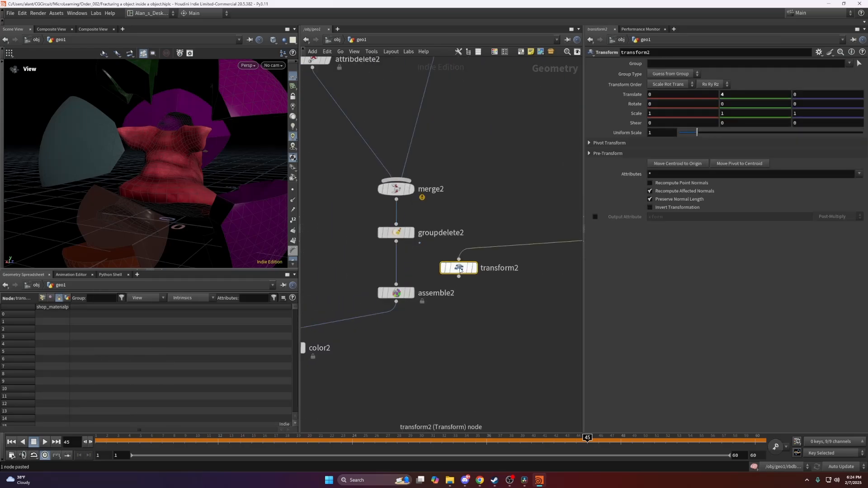
{"action": "left_click_drag", "start_coordinate": [459, 270], "coordinate": [396, 267]}
Display assemble2, frame its geometry in the viewport and check its node info
{"action": "scroll", "coordinate": [452, 283], "scroll_direction": "down", "scroll_amount": 4}
{"action": "left_click", "coordinate": [429, 290]}
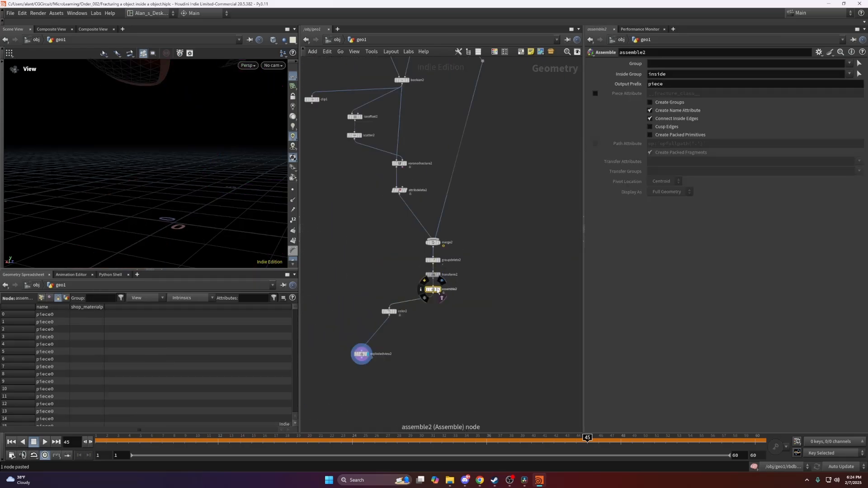
{"action": "left_click", "coordinate": [441, 291]}
{"action": "key", "text": "f"}
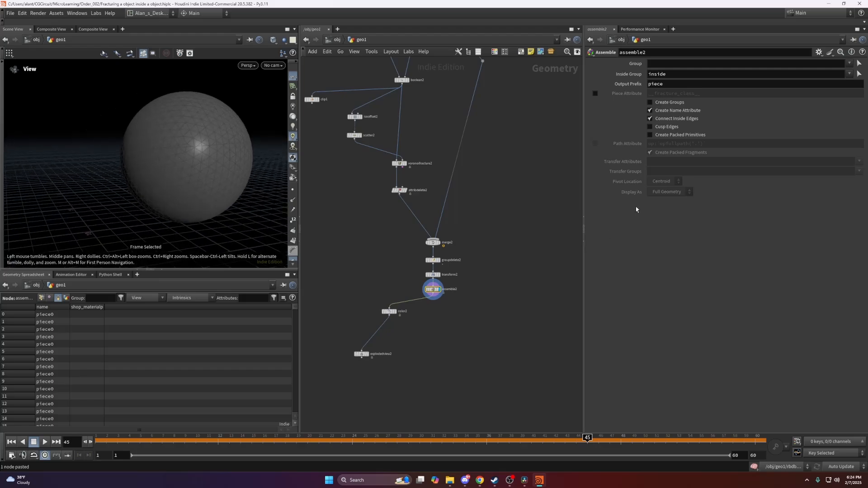
{"action": "middle_click", "coordinate": [437, 291]}
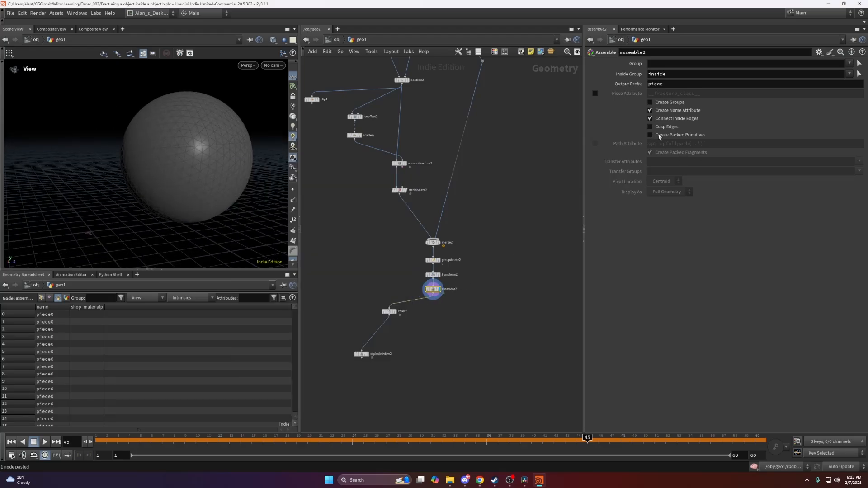
Select rbdbulletsolver1 in the original network and examine its collision settings
{"action": "scroll", "coordinate": [543, 285], "scroll_direction": "down", "scroll_amount": 3}
{"action": "middle_click_drag", "start_coordinate": [543, 286], "coordinate": [433, 256]}
{"action": "scroll", "coordinate": [481, 268], "scroll_direction": "up", "scroll_amount": 5}
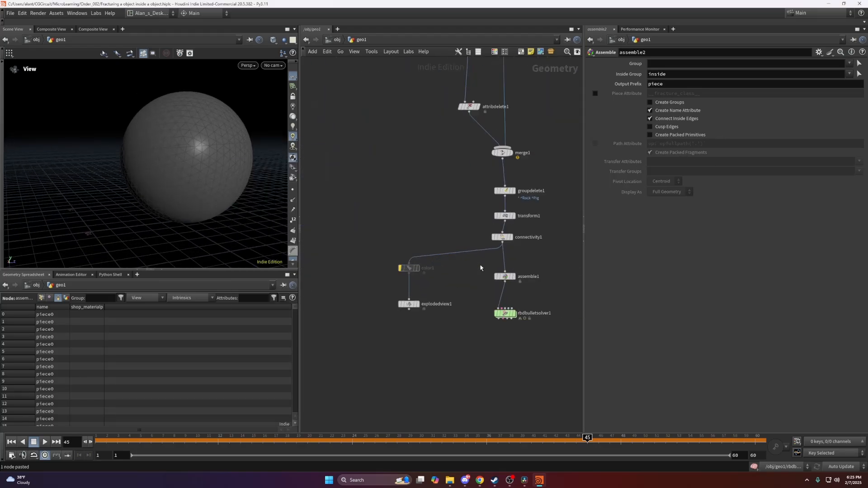
{"action": "left_click_drag", "start_coordinate": [508, 322], "coordinate": [521, 313]}
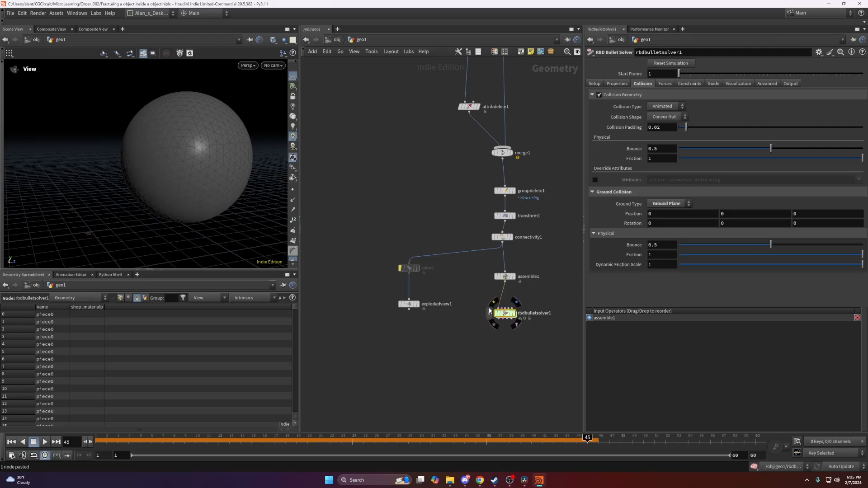
Add an RBD Bullet Solver node below assemble2 in the rebuilt network
{"action": "scroll", "coordinate": [457, 335], "scroll_direction": "down", "scroll_amount": 3}
{"action": "middle_click_drag", "start_coordinate": [456, 335], "coordinate": [543, 318]}
{"action": "scroll", "coordinate": [452, 315], "scroll_direction": "up", "scroll_amount": 5}
{"action": "key", "text": "Tab"}
{"action": "type", "text": "rbd"}
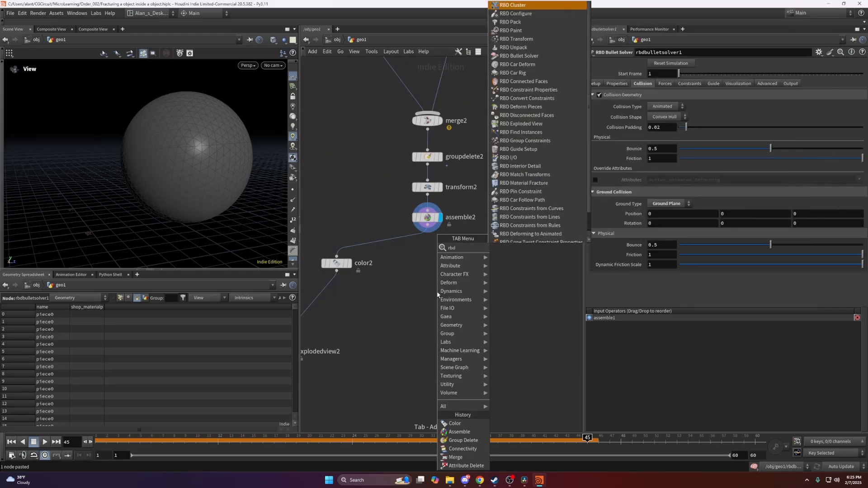
{"action": "type", "text": " bull"}
{"action": "key", "text": "Return"}
{"action": "scroll", "coordinate": [438, 295], "scroll_direction": "up", "scroll_amount": 3}
{"action": "left_click", "coordinate": [438, 295]}
Connect assemble2 to the first input of rbdbulletsolver2 and display the solver
{"action": "left_click_drag", "start_coordinate": [421, 281], "coordinate": [421, 211]}
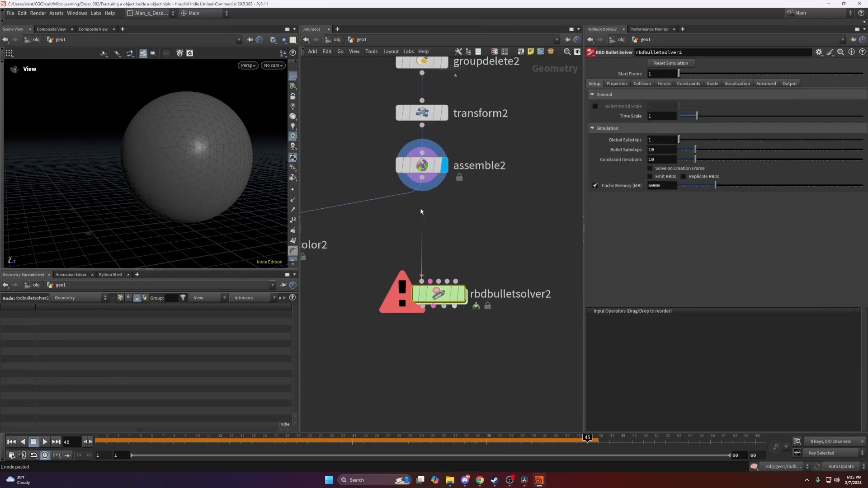
{"action": "left_click", "coordinate": [420, 211]}
{"action": "left_click", "coordinate": [463, 295]}
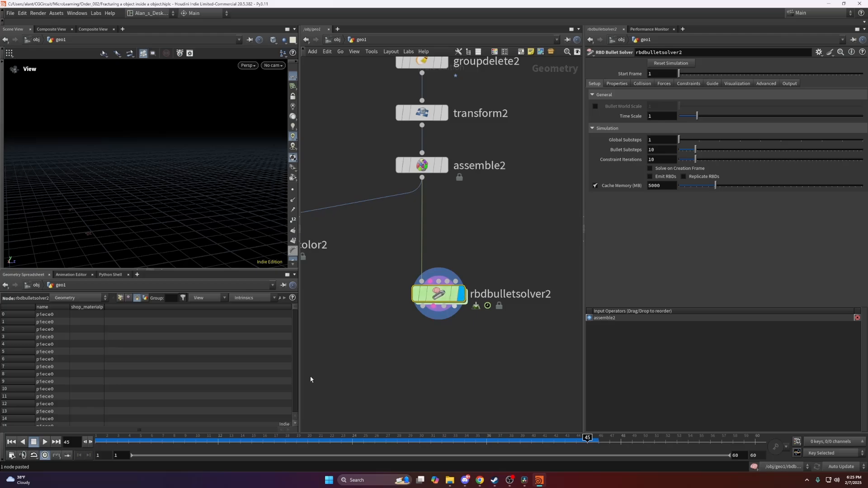
Go to frame 1, play the simulation to watch the sphere fall, and return to the first frame
{"action": "left_click_drag", "start_coordinate": [113, 442], "coordinate": [45, 446]}
{"action": "scroll", "coordinate": [124, 211], "scroll_direction": "down", "scroll_amount": 6}
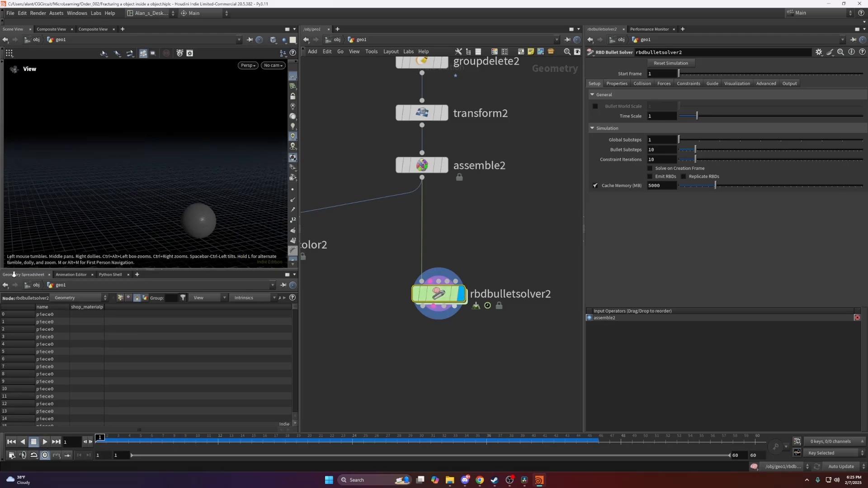
{"action": "left_click", "coordinate": [46, 443]}
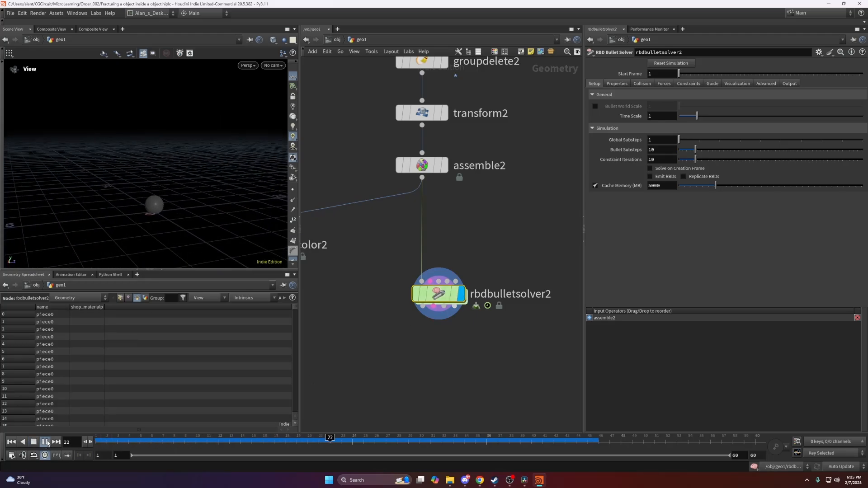
{"action": "key", "text": "ctrl+Up"}
Set the Ground Type in rbdbulletsolver2's ground collision settings to Ground Plane
{"action": "left_click", "coordinate": [641, 84]}
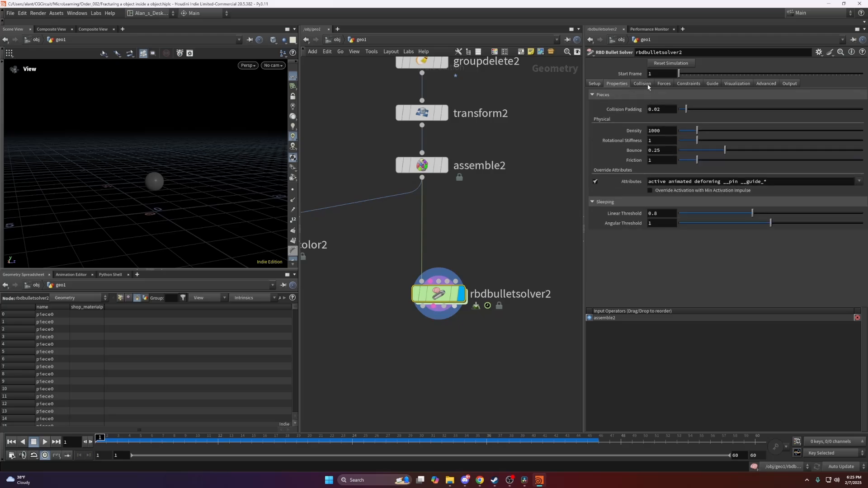
{"action": "left_click", "coordinate": [669, 204]}
{"action": "left_click", "coordinate": [665, 213]}
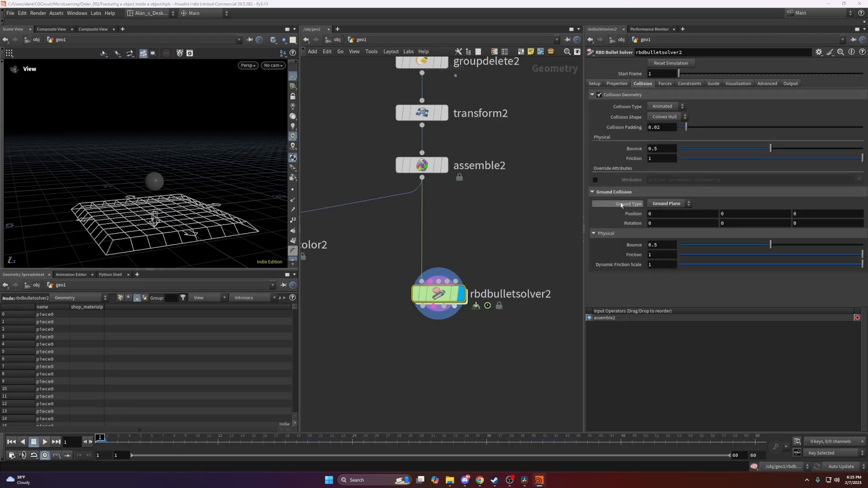
Play the simulation to examine the sphere breaking on the ground plane, and rewind to the first frame
{"action": "left_click_drag", "start_coordinate": [204, 216], "coordinate": [155, 209]}
{"action": "scroll", "coordinate": [168, 211], "scroll_direction": "up", "scroll_amount": 5}
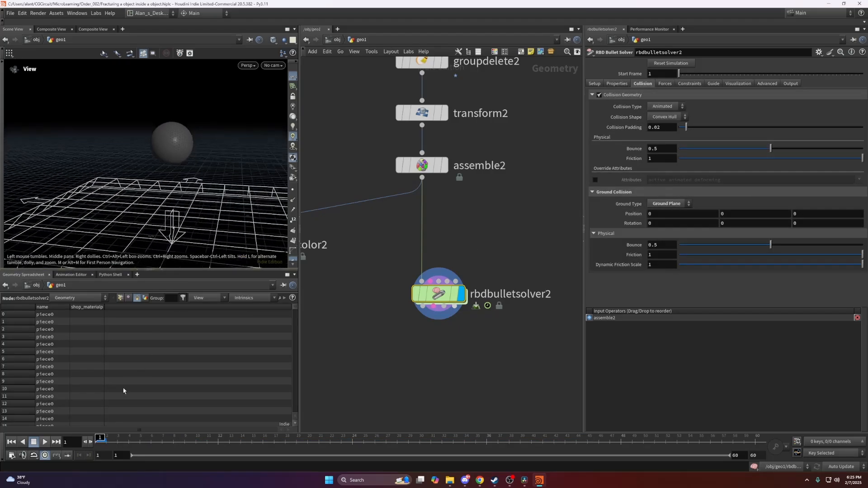
{"action": "left_click", "coordinate": [46, 442]}
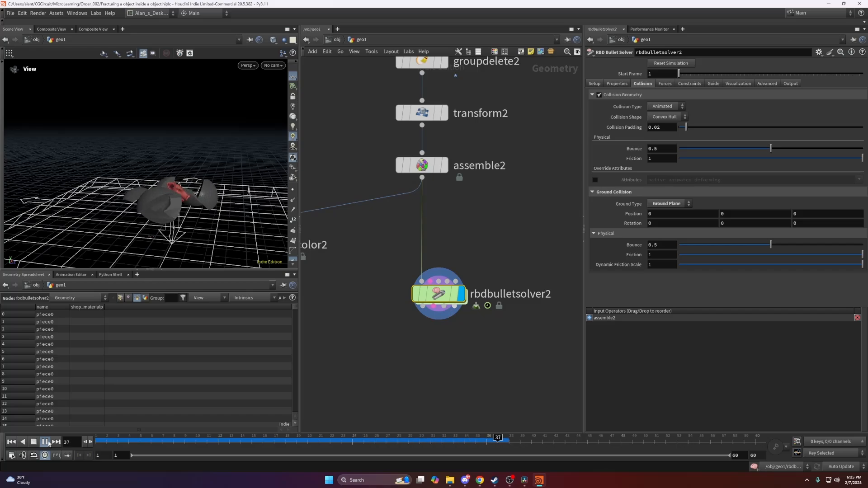
{"action": "left_click", "coordinate": [46, 442]}
{"action": "left_click_drag", "start_coordinate": [218, 194], "coordinate": [186, 195]}
{"action": "left_click", "coordinate": [12, 442]}
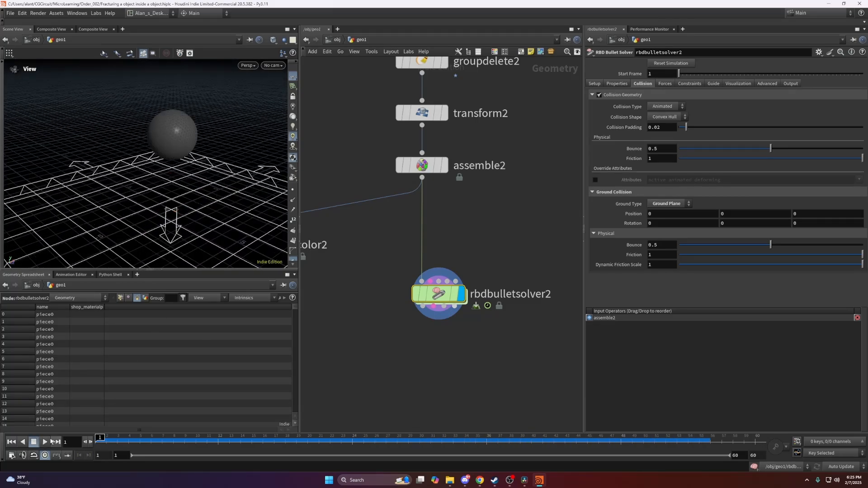